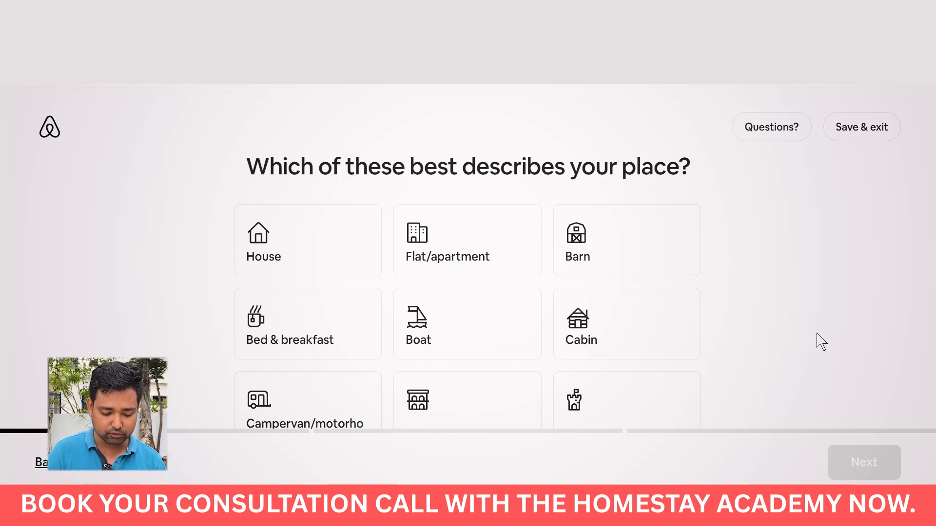
Pick House rather than Flat/apartment as the property type and continue to the next question.
{"action": "key", "text": "Tab"}
{"action": "key", "text": "Tab"}
{"action": "key", "text": "Tab"}
{"action": "key", "text": "Tab"}
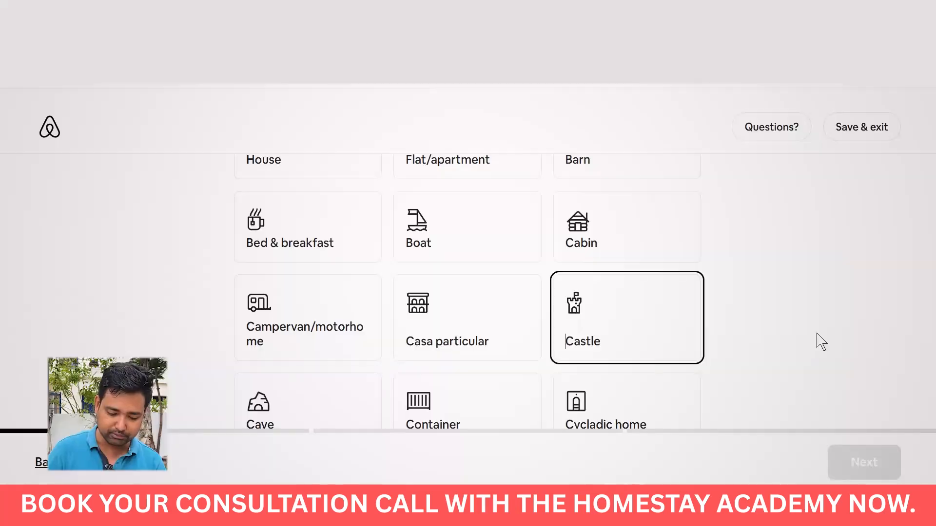
{"action": "key", "text": "shift+Tab"}
{"action": "key", "text": "shift+Tab"}
{"action": "key", "text": "shift+Tab"}
{"action": "key", "text": "shift+Tab"}
{"action": "key", "text": "shift+Tab"}
{"action": "key", "text": "shift+Tab"}
{"action": "key", "text": "shift+Tab"}
{"action": "key", "text": "shift+Tab"}
{"action": "key", "text": "shift+Tab"}
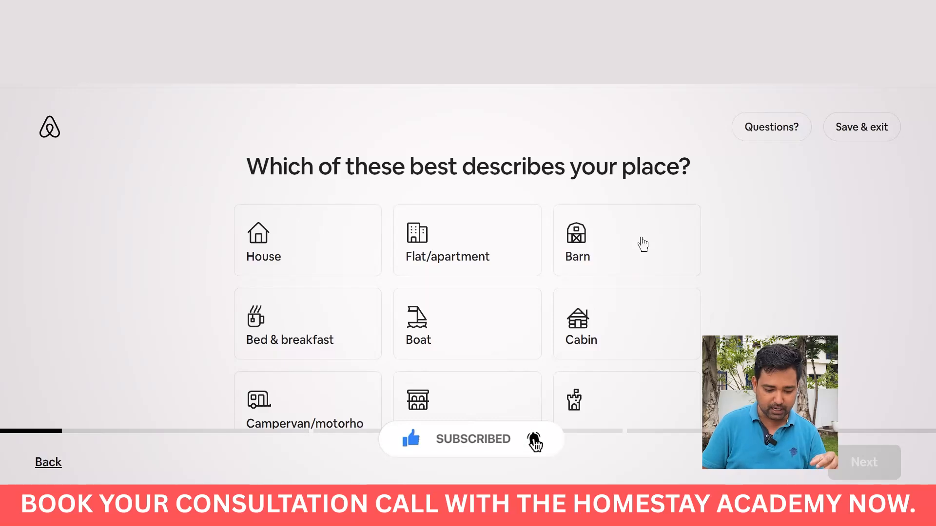
{"action": "left_click", "coordinate": [457, 260]}
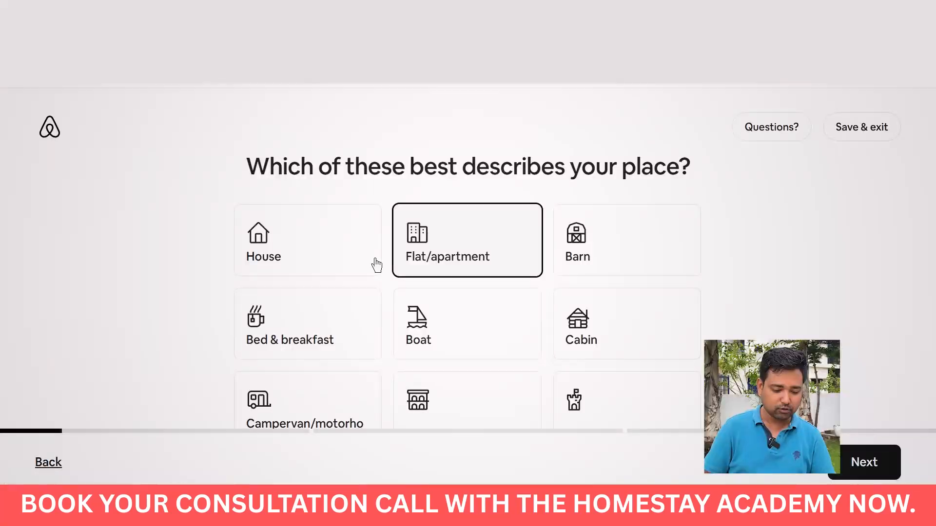
{"action": "left_click", "coordinate": [313, 261]}
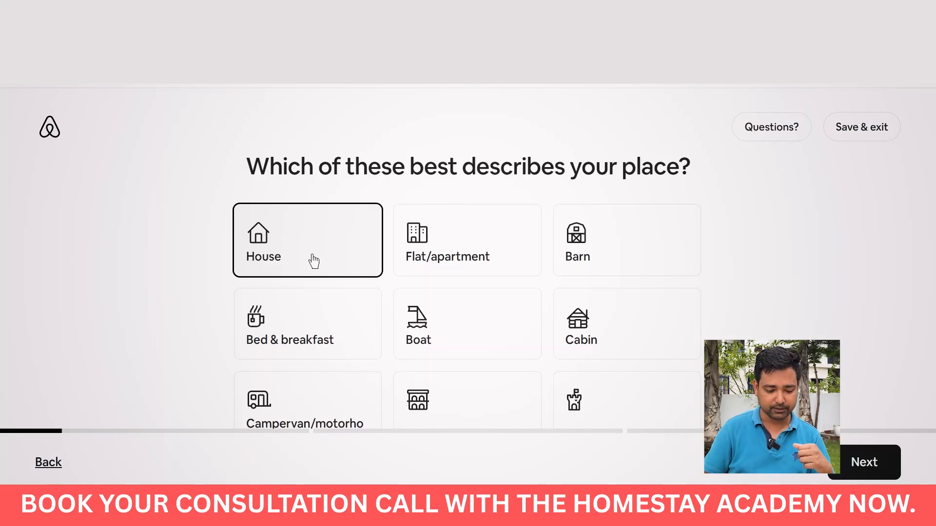
{"action": "left_click", "coordinate": [864, 462]}
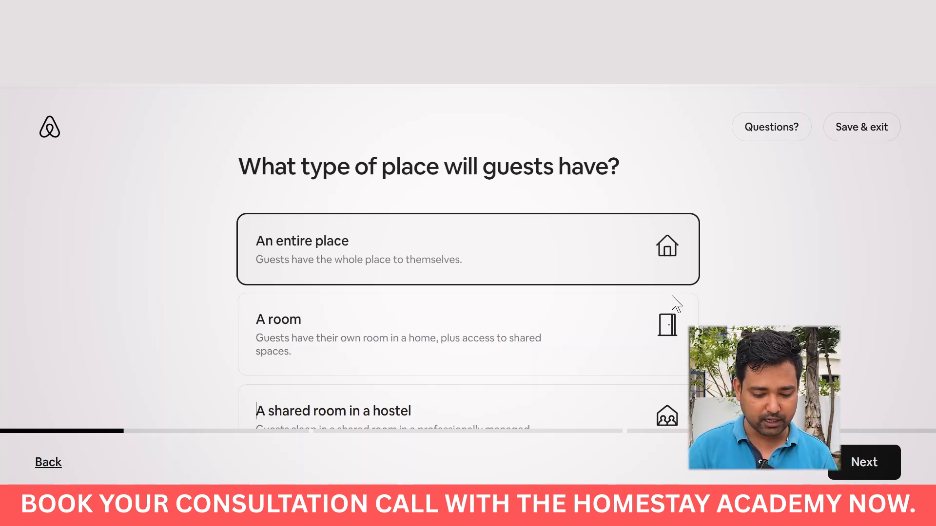
Choose 'A room' as the guest space and continue to the location step.
{"action": "left_click", "coordinate": [461, 317]}
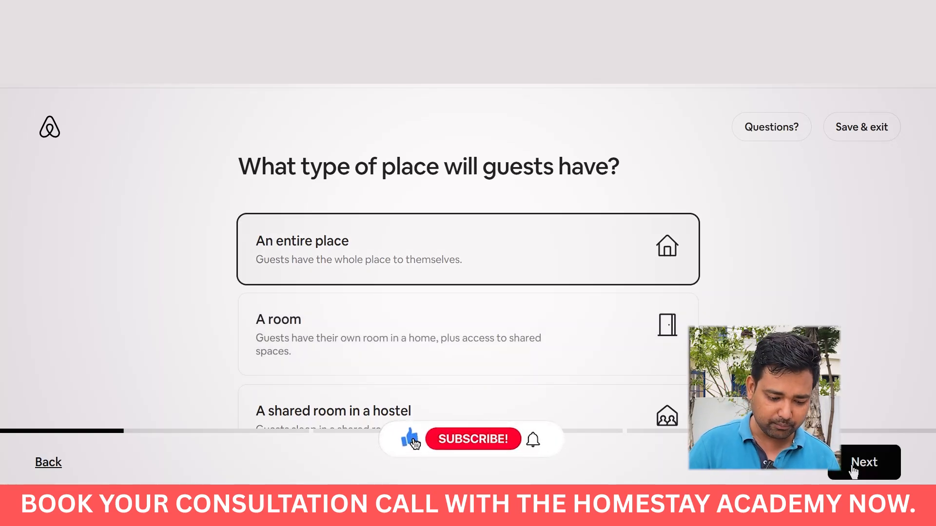
{"action": "left_click", "coordinate": [853, 469]}
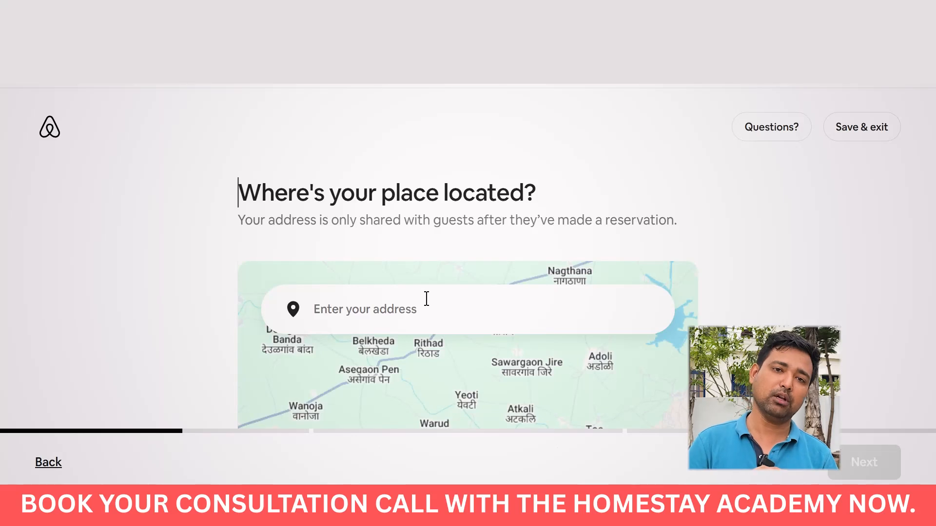
{"action": "left_click", "coordinate": [357, 319]}
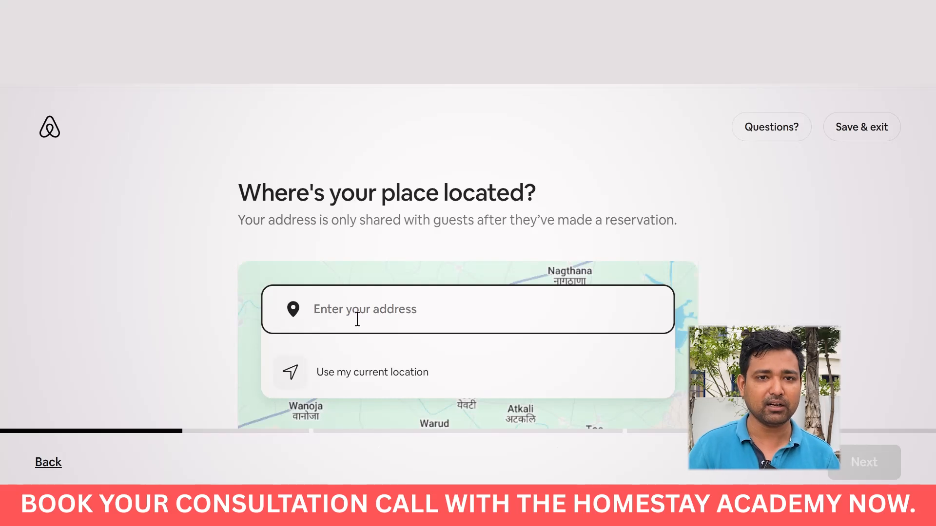
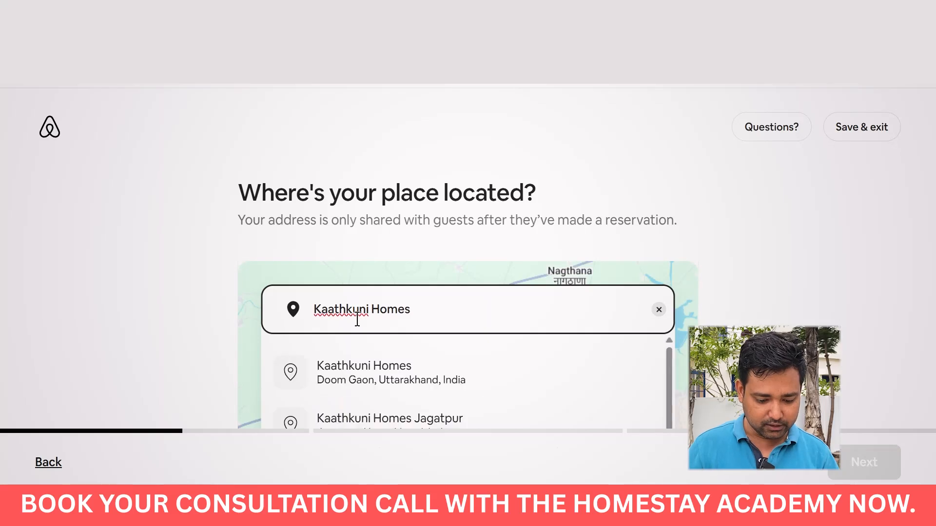
{"action": "left_click", "coordinate": [372, 373]}
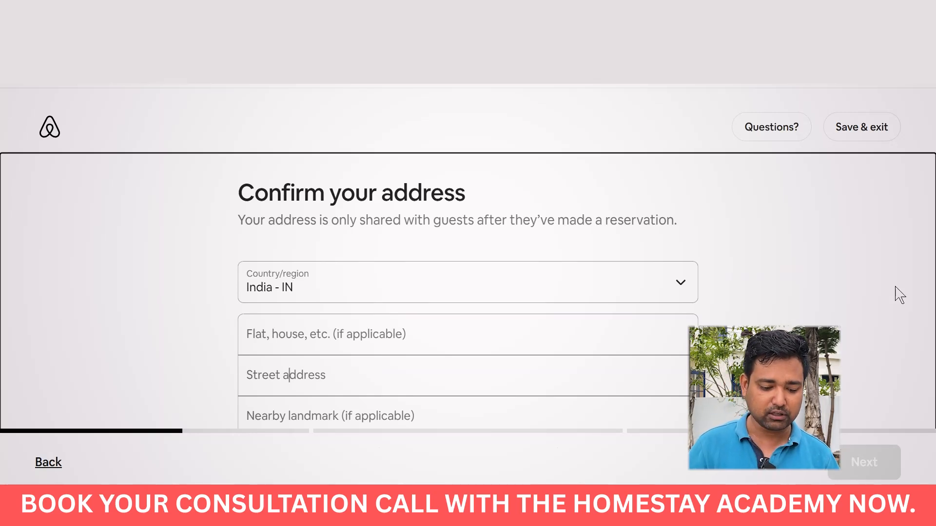
{"action": "scroll", "coordinate": [899, 295], "scroll_direction": "down", "scroll_amount": 10}
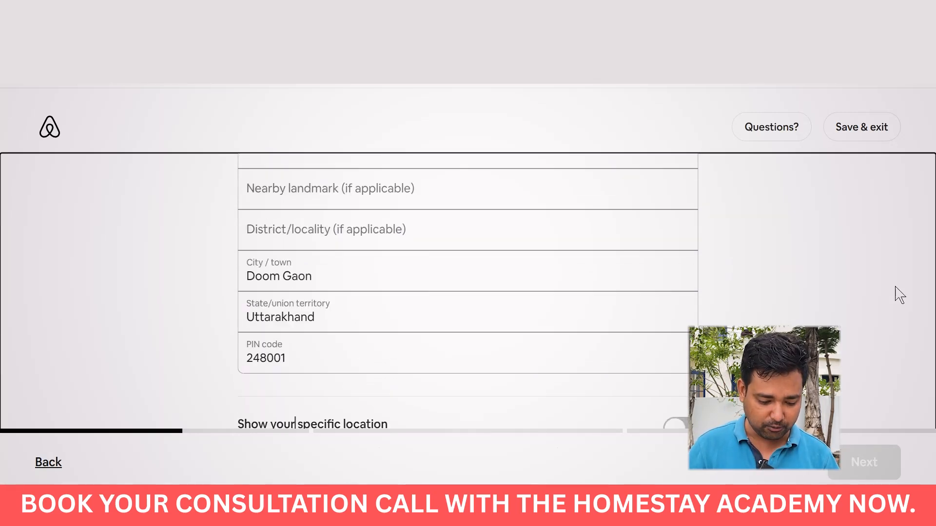
{"action": "scroll", "coordinate": [370, 305], "scroll_direction": "up", "scroll_amount": 10}
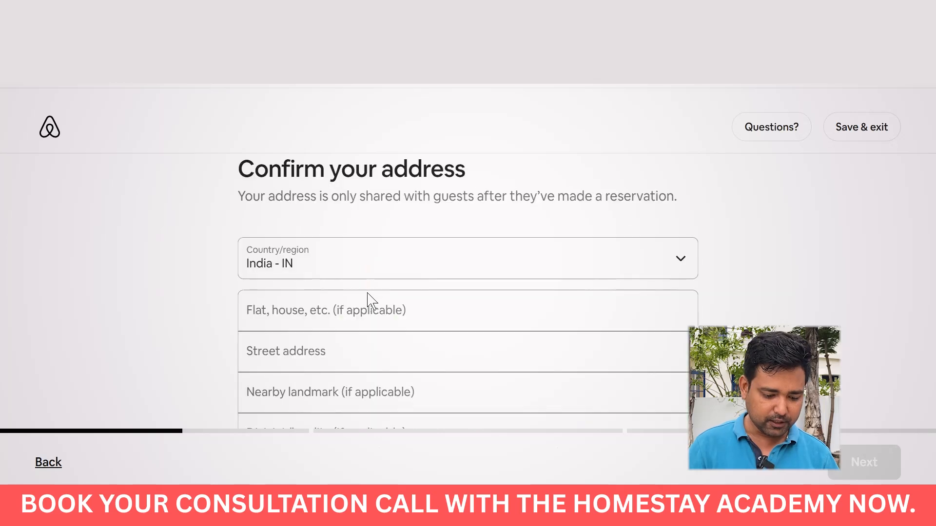
{"action": "left_click", "coordinate": [339, 310]}
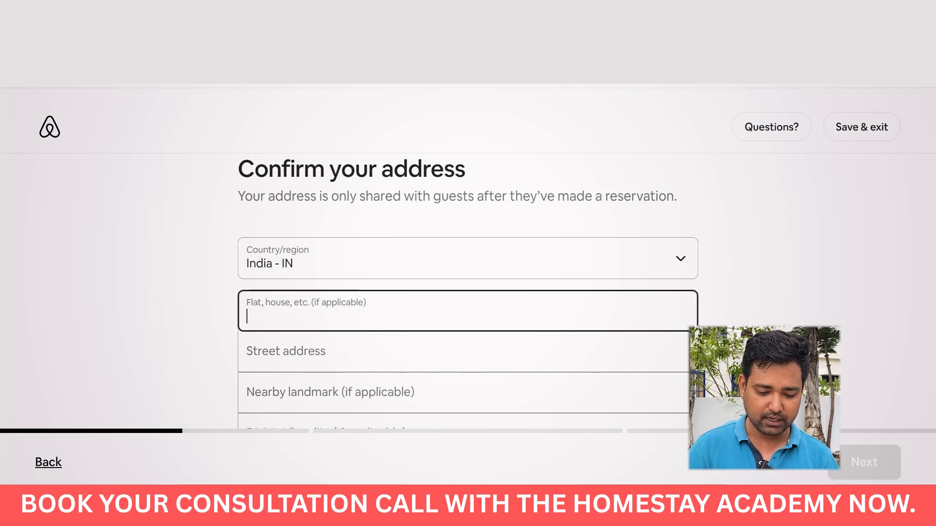
{"action": "scroll", "coordinate": [288, 223], "scroll_direction": "down", "scroll_amount": 2}
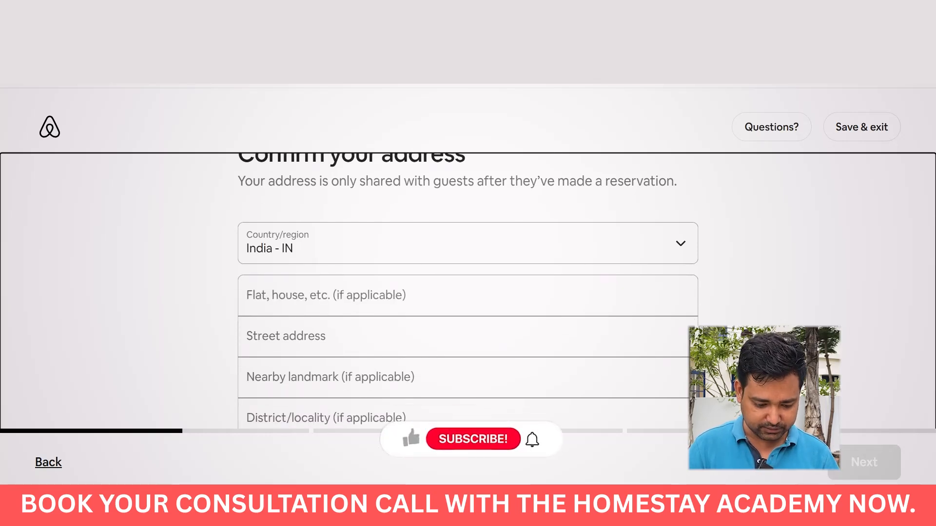
{"action": "left_click", "coordinate": [289, 225]}
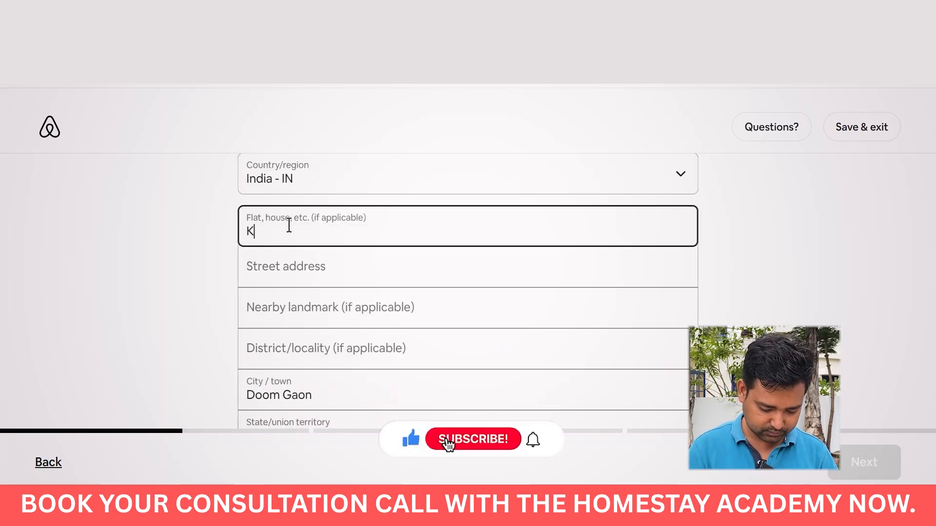
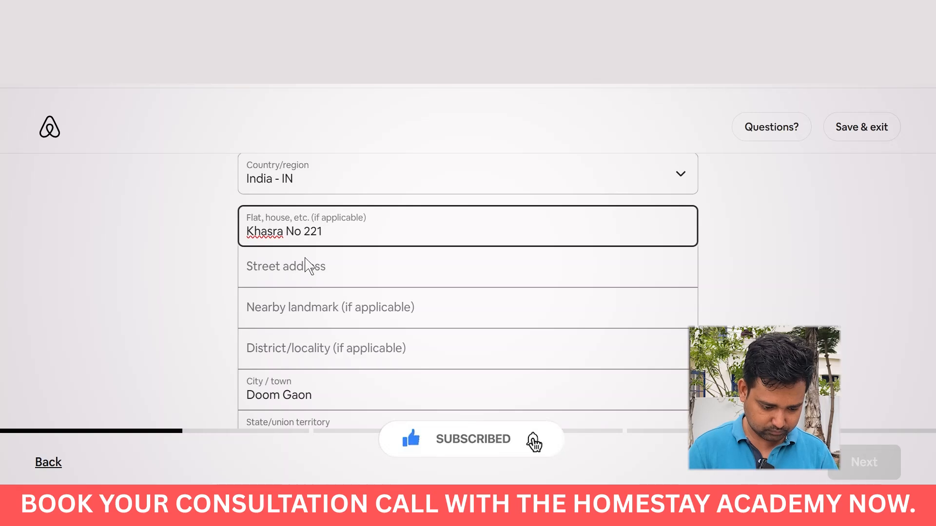
{"action": "left_click", "coordinate": [306, 266]}
{"action": "type", "text": "MI"}
{"action": "left_click", "coordinate": [303, 307]}
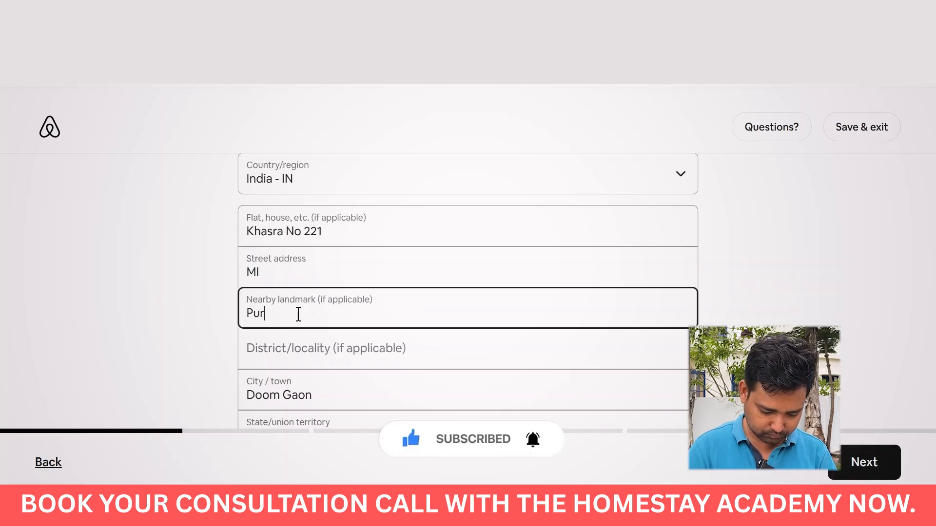
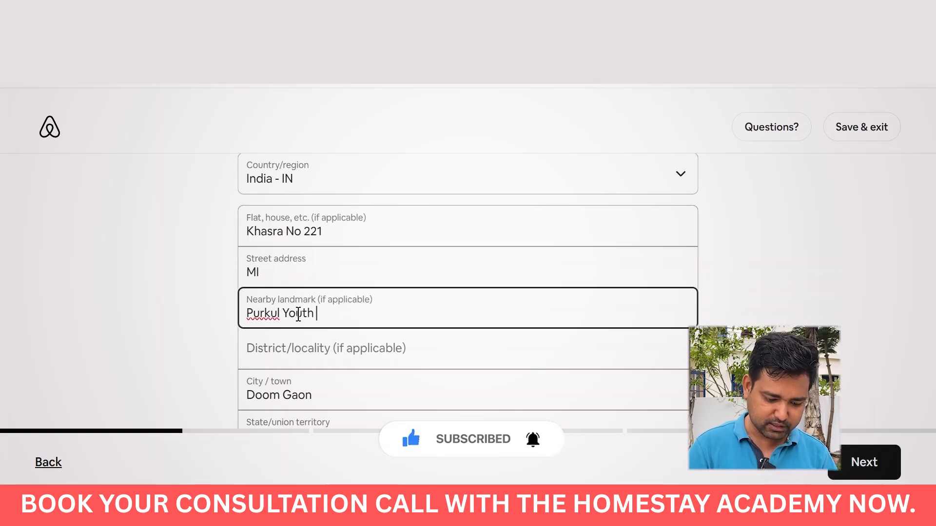
{"action": "left_click", "coordinate": [286, 357]}
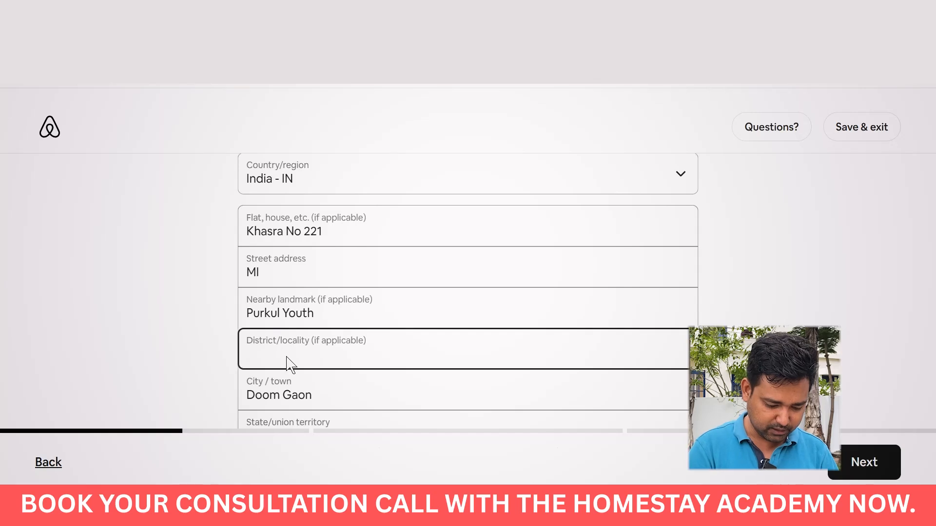
{"action": "type", "text": "Dehrdau"}
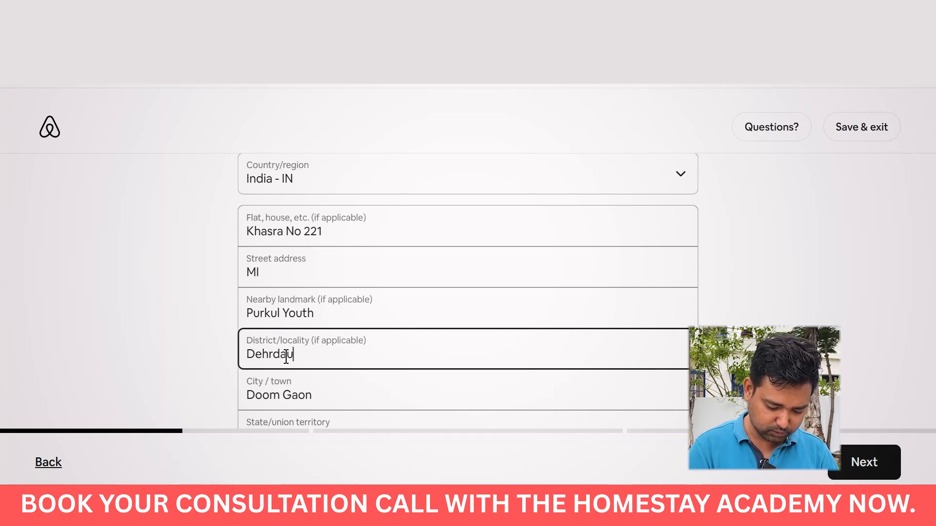
{"action": "type", "text": "n"}
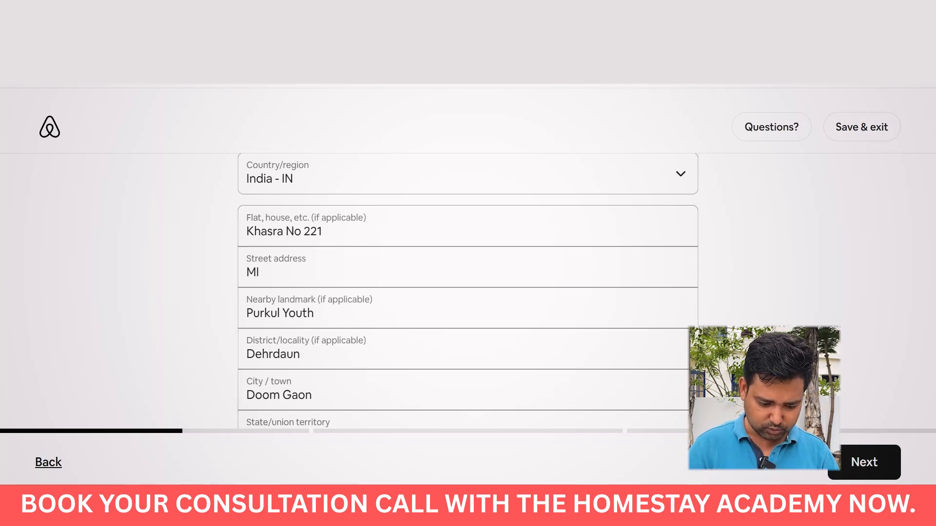
{"action": "left_click", "coordinate": [859, 462]}
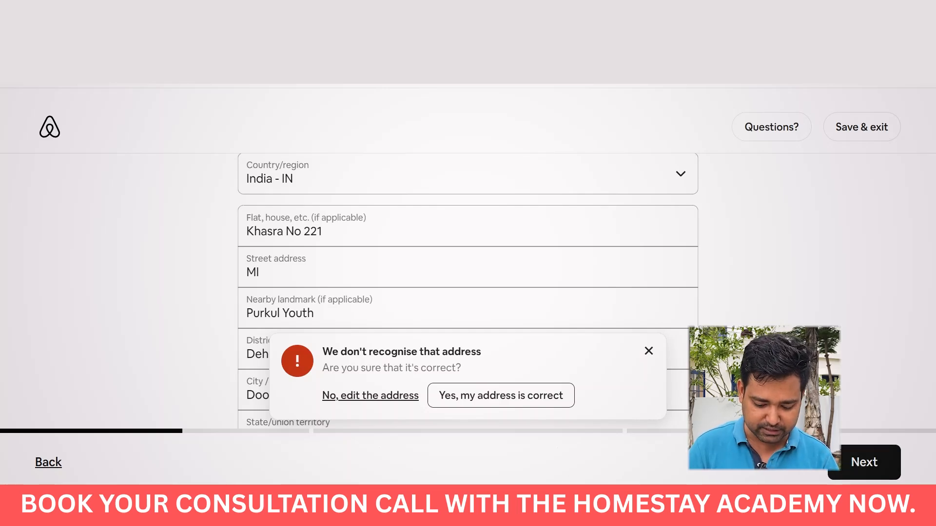
Confirm the address is correct despite the 'We don't recognise that address' warning.
{"action": "scroll", "coordinate": [468, 292], "scroll_direction": "down", "scroll_amount": 5}
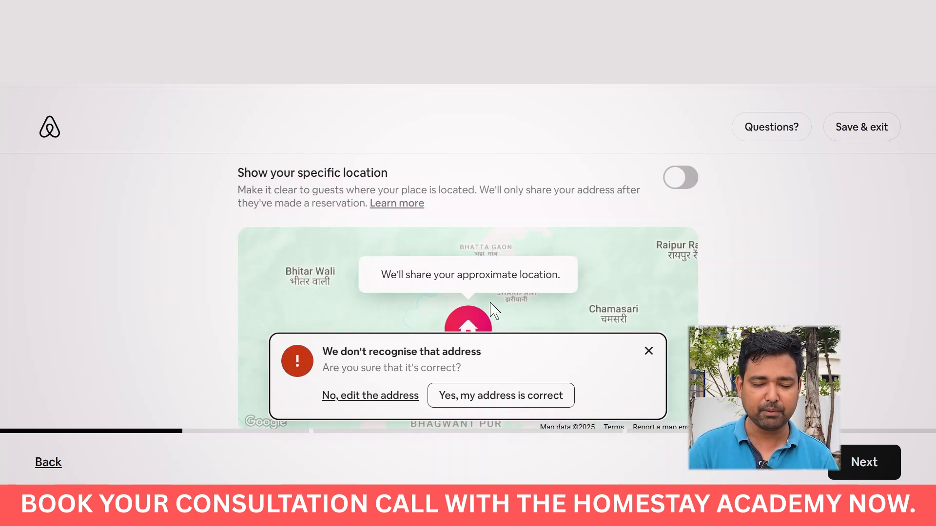
{"action": "left_click", "coordinate": [474, 399]}
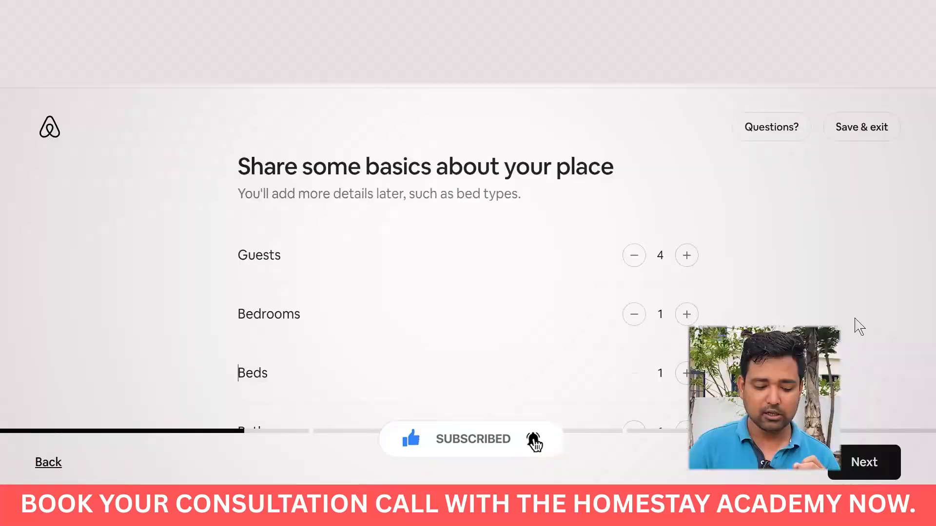
Set 6 guests, 2 bedrooms and 2 beds, and move on to Step 2.
{"action": "left_click", "coordinate": [685, 258]}
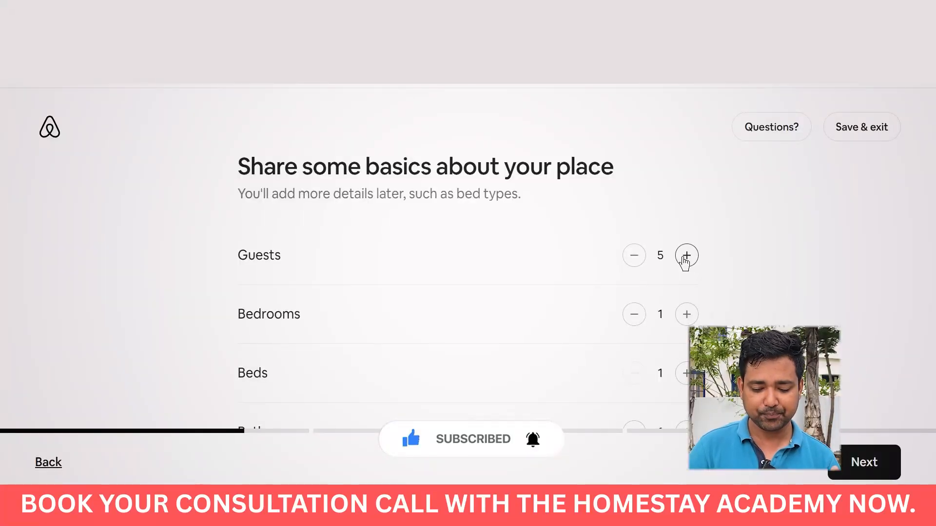
{"action": "left_click", "coordinate": [686, 257]}
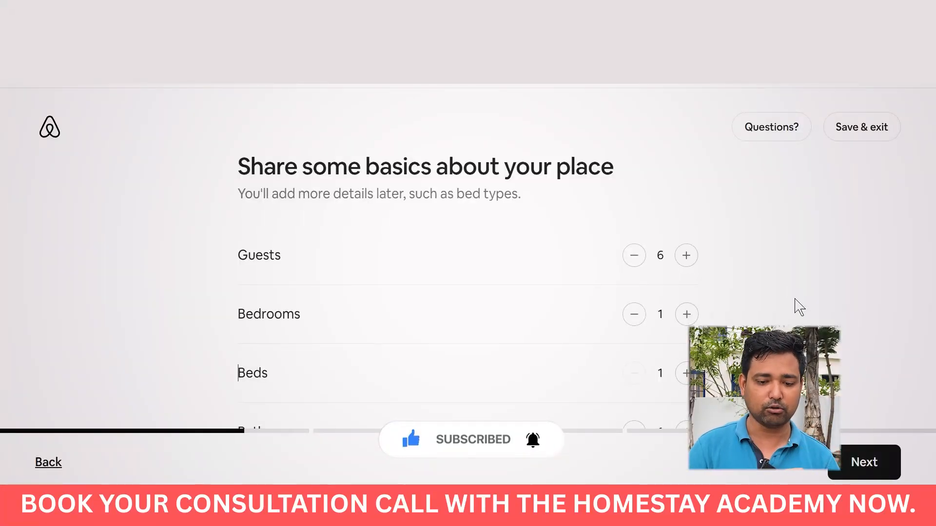
{"action": "left_click", "coordinate": [686, 316]}
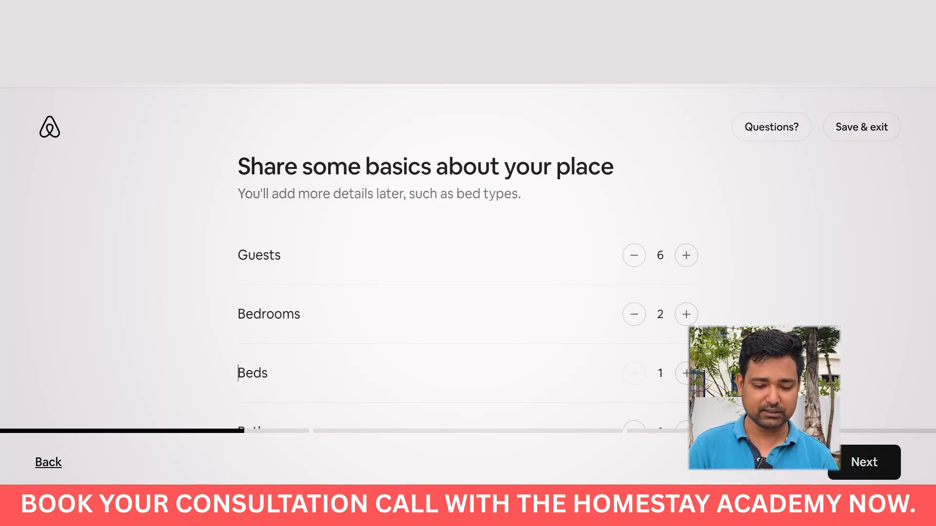
{"action": "left_click", "coordinate": [685, 373]}
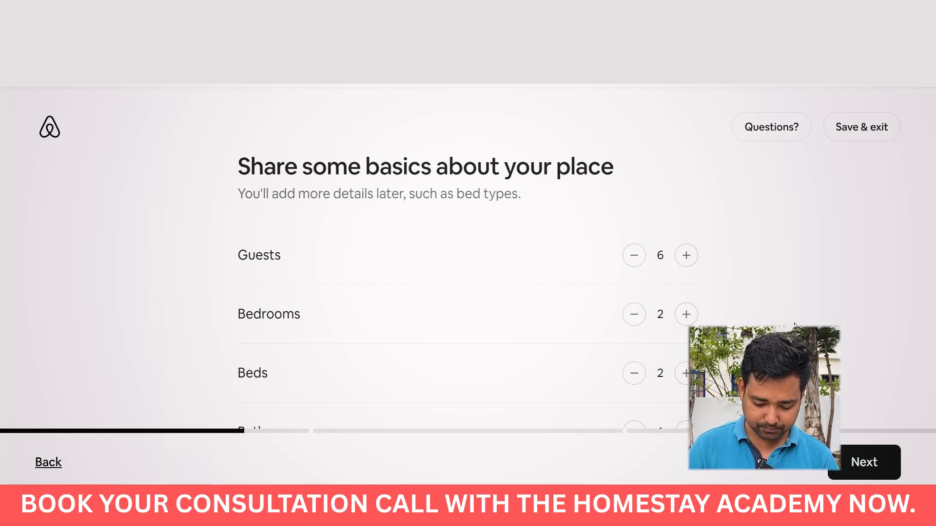
{"action": "scroll", "coordinate": [794, 325], "scroll_direction": "down", "scroll_amount": 1}
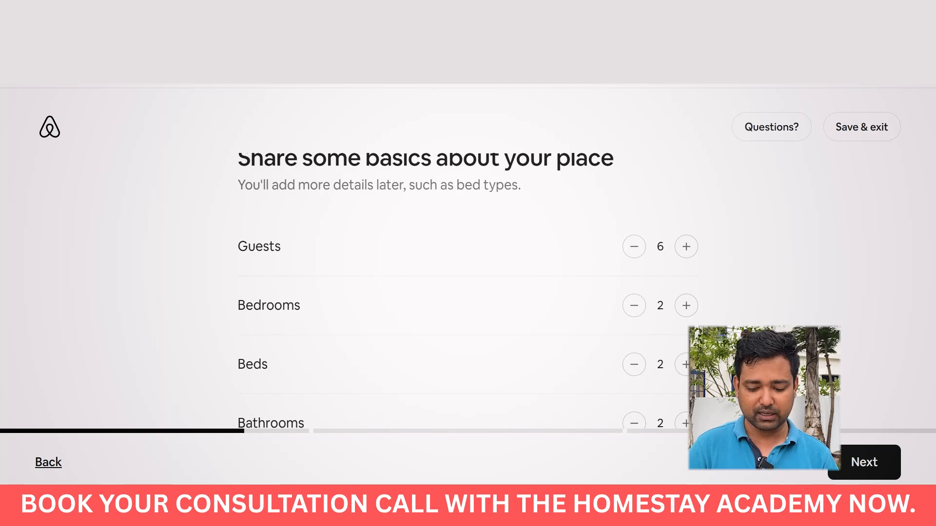
{"action": "left_click", "coordinate": [862, 461]}
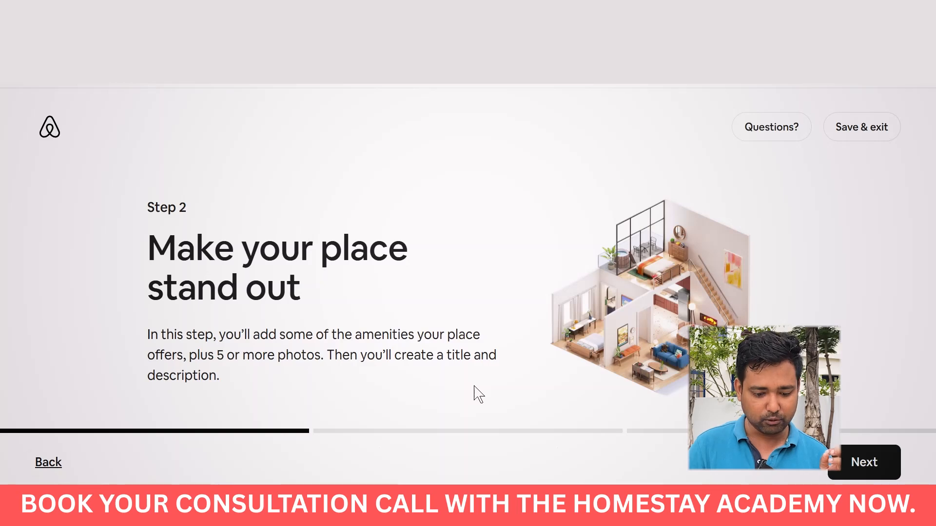
Mark Wifi, TV, Kitchen, washing machine and free parking as offered amenities.
{"action": "left_click", "coordinate": [867, 461]}
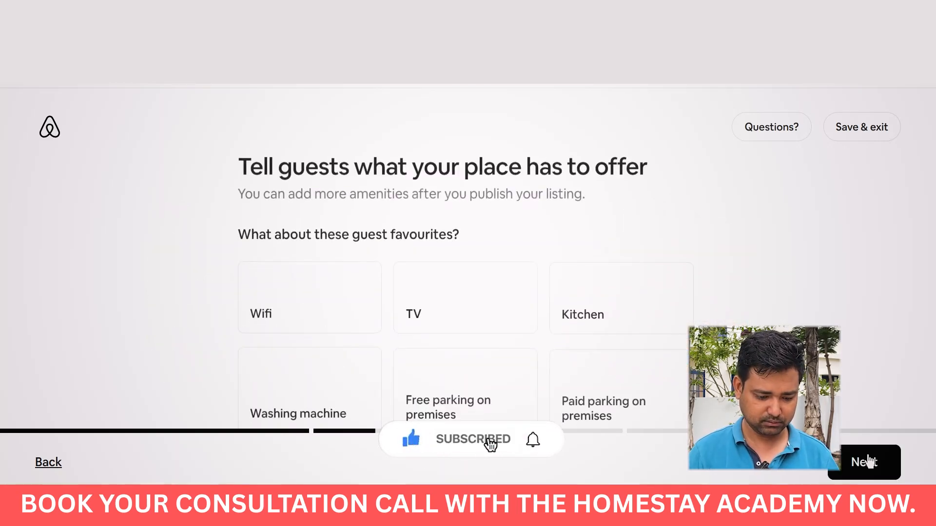
{"action": "scroll", "coordinate": [852, 358], "scroll_direction": "down", "scroll_amount": 5}
{"action": "scroll", "coordinate": [852, 358], "scroll_direction": "up", "scroll_amount": 5}
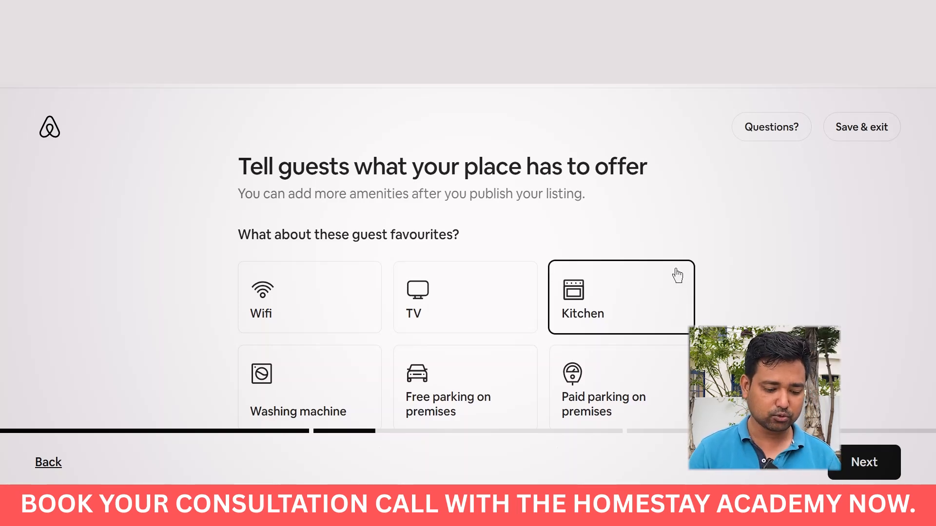
{"action": "left_click", "coordinate": [352, 299]}
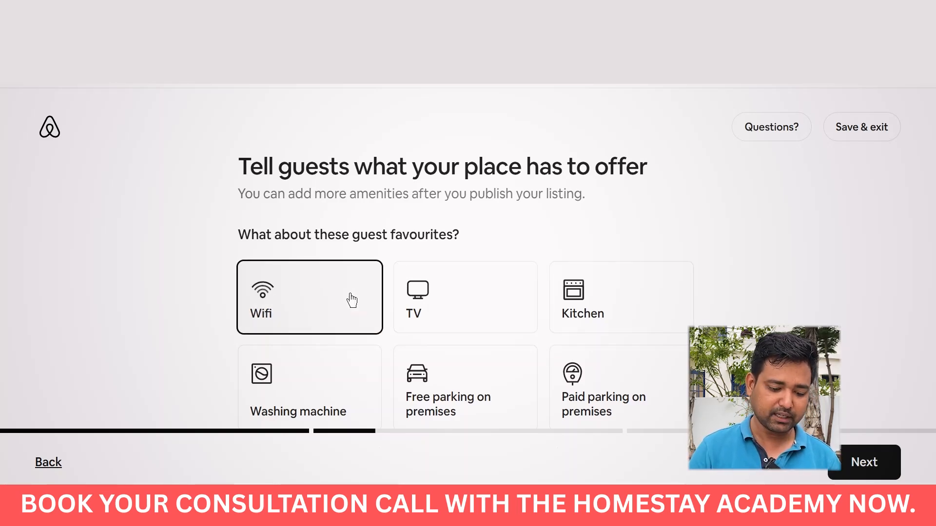
{"action": "left_click", "coordinate": [417, 310]}
{"action": "left_click", "coordinate": [599, 314]}
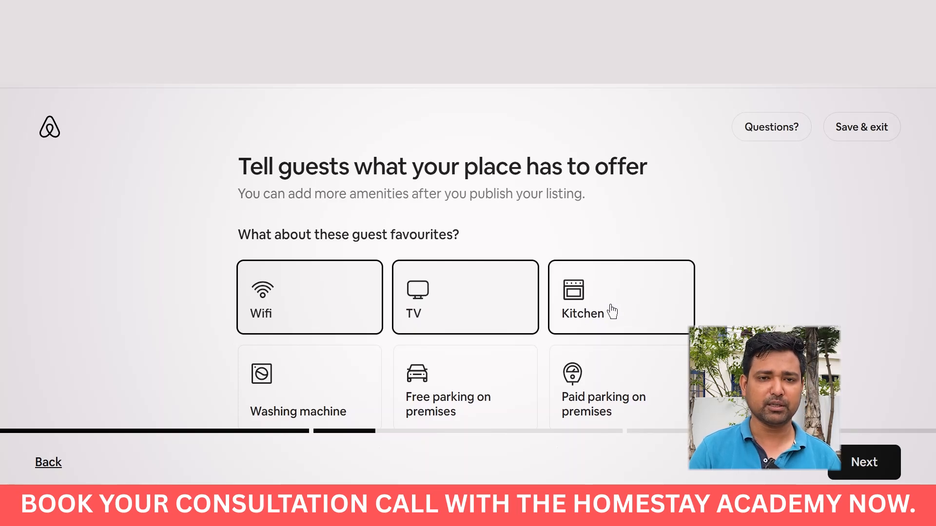
{"action": "left_click", "coordinate": [331, 415]}
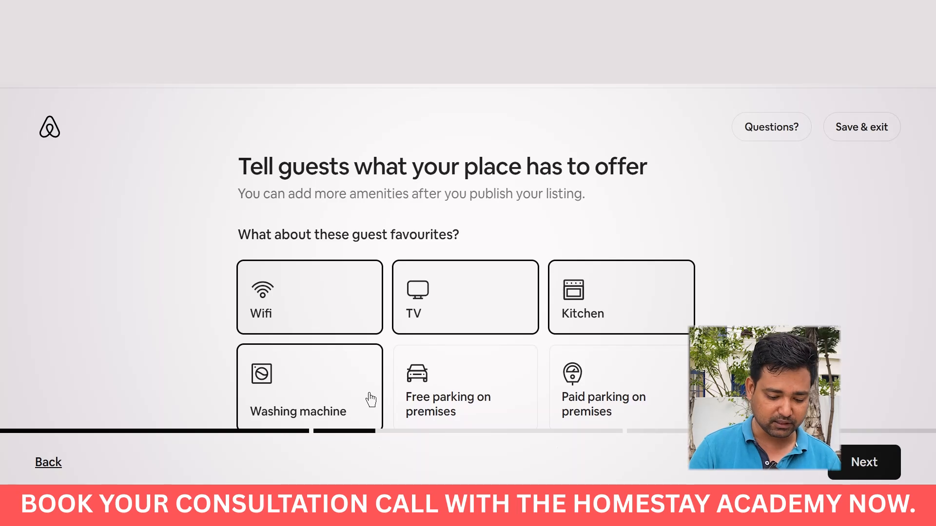
{"action": "left_click", "coordinate": [432, 397]}
Add air conditioning, dedicated workspace, BBQ grill and outdoor dining area to the amenities.
{"action": "scroll", "coordinate": [449, 414], "scroll_direction": "down", "scroll_amount": 5}
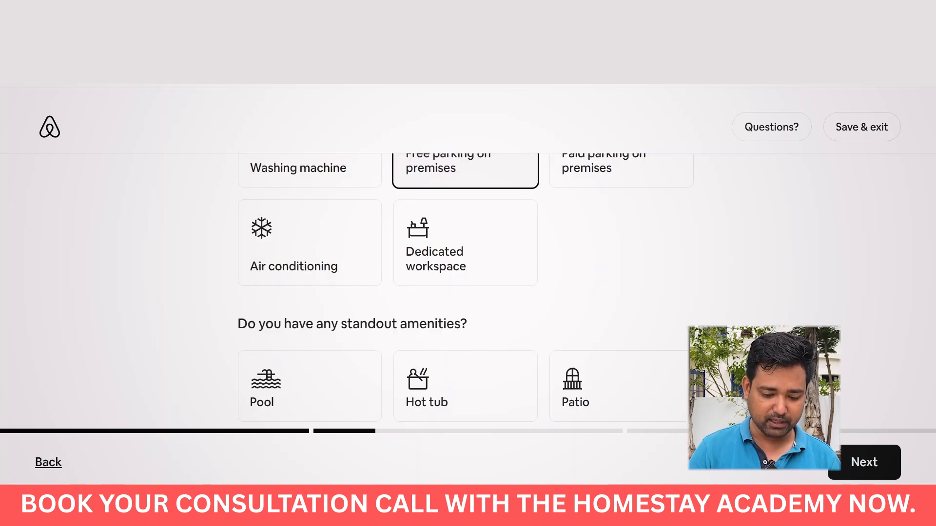
{"action": "left_click", "coordinate": [315, 226]}
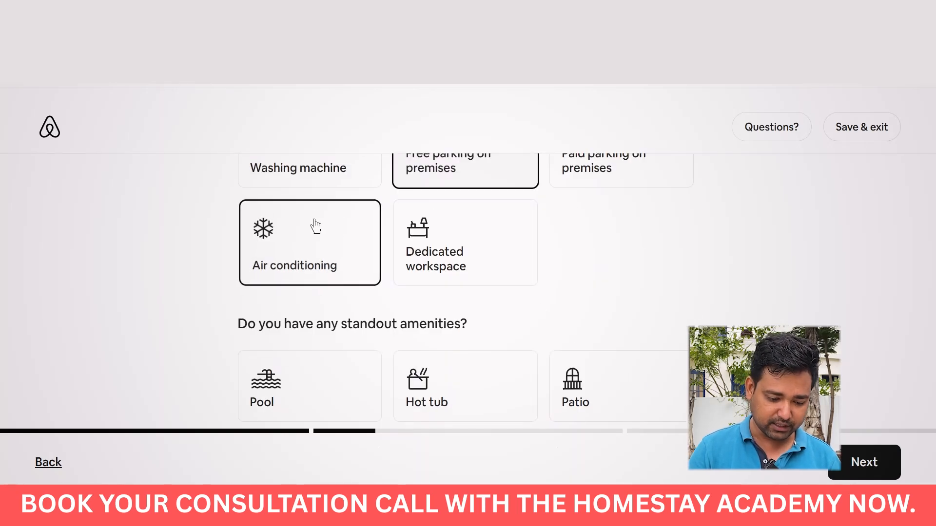
{"action": "left_click", "coordinate": [486, 281]}
{"action": "scroll", "coordinate": [708, 273], "scroll_direction": "down", "scroll_amount": 5}
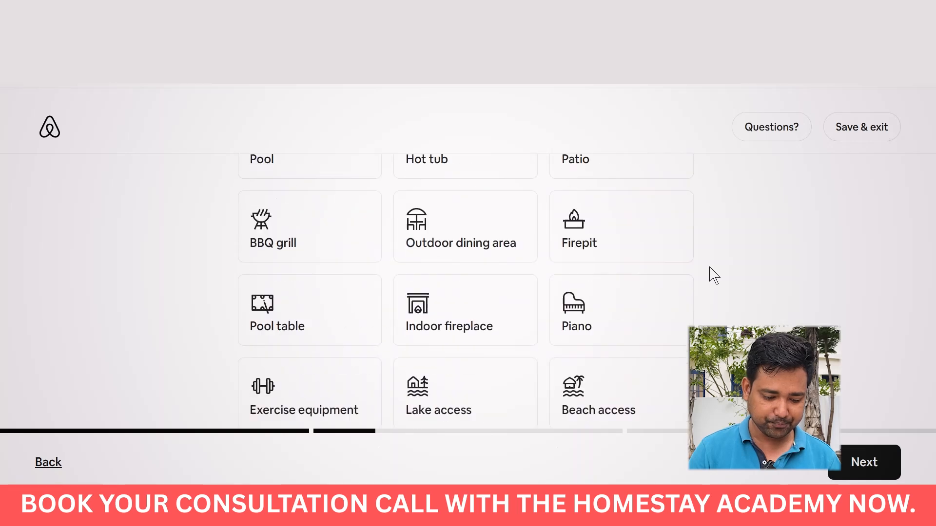
{"action": "scroll", "coordinate": [710, 274], "scroll_direction": "up", "scroll_amount": 5}
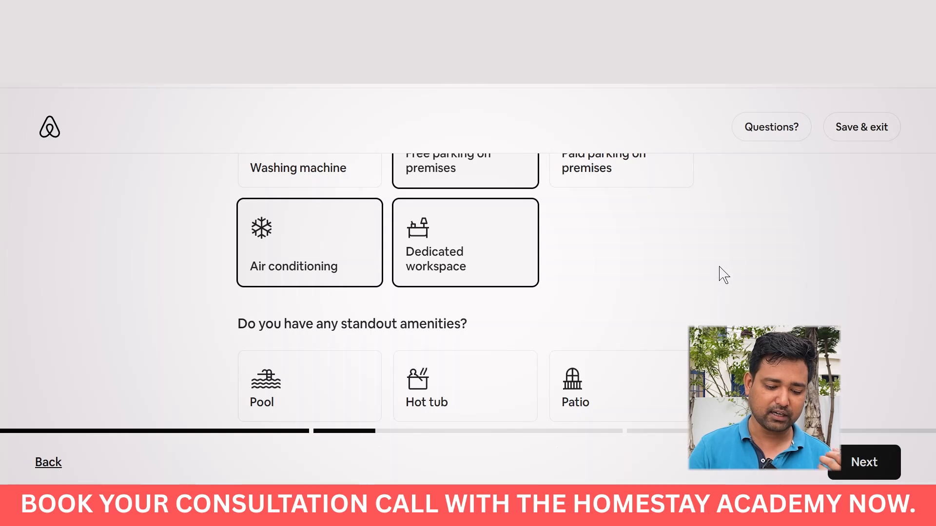
{"action": "scroll", "coordinate": [723, 274], "scroll_direction": "down", "scroll_amount": 5}
{"action": "left_click", "coordinate": [312, 233]}
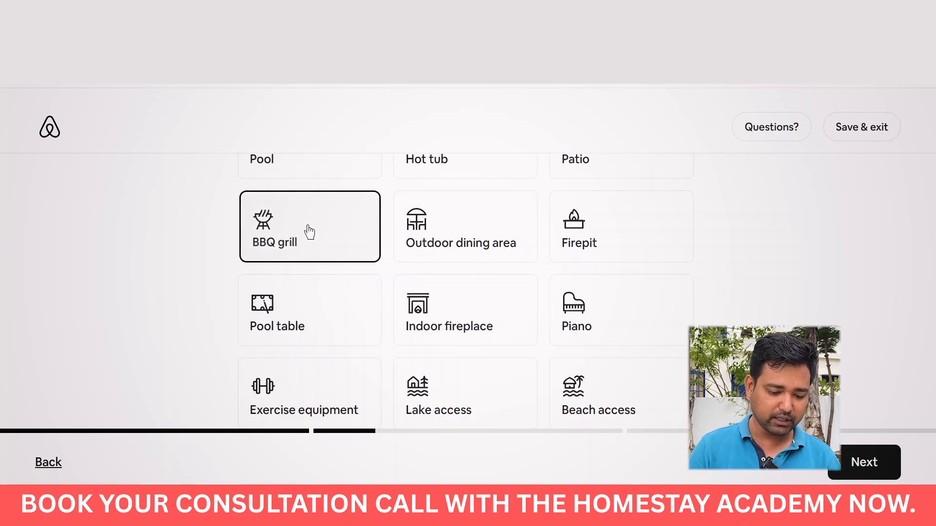
{"action": "left_click", "coordinate": [459, 255]}
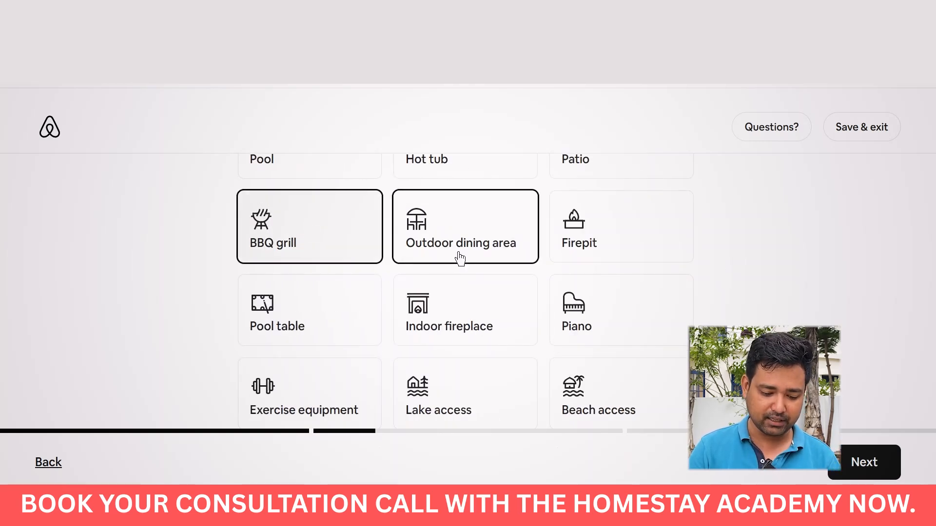
List smoke alarm, first aid kit and fire extinguisher as safety items.
{"action": "scroll", "coordinate": [512, 336], "scroll_direction": "down", "scroll_amount": 5}
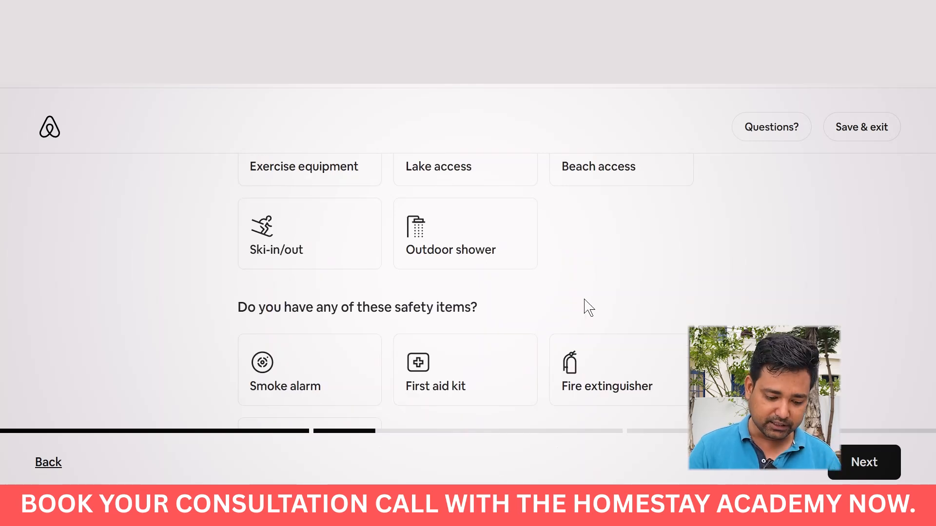
{"action": "left_click", "coordinate": [317, 380]}
{"action": "left_click", "coordinate": [488, 366]}
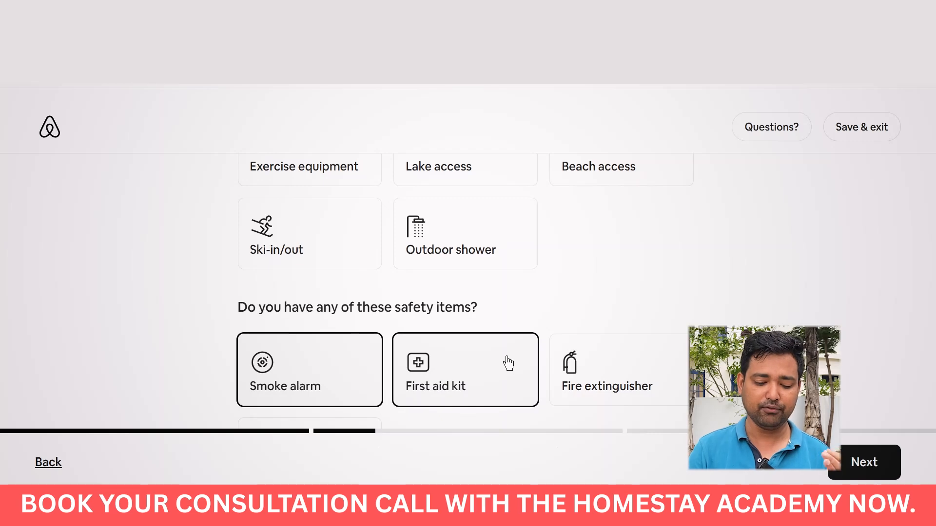
{"action": "left_click", "coordinate": [575, 358]}
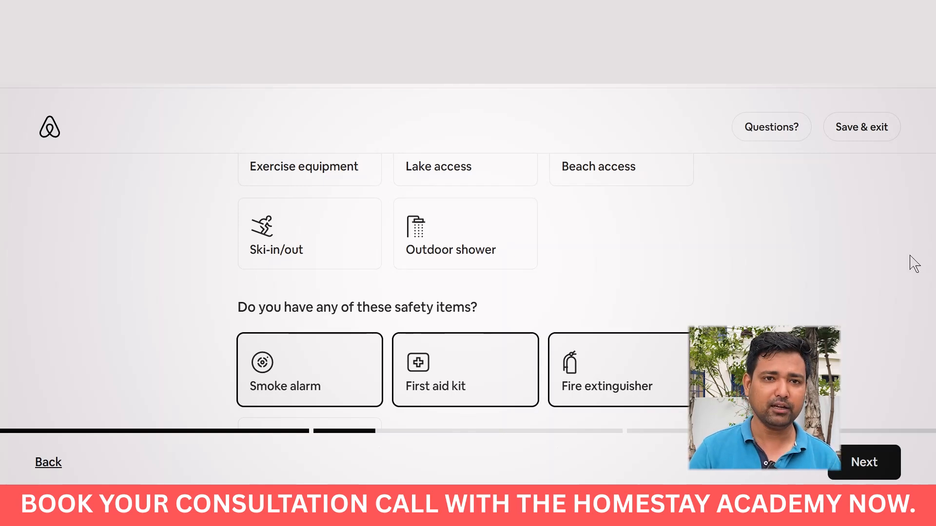
{"action": "scroll", "coordinate": [913, 249], "scroll_direction": "down", "scroll_amount": 3}
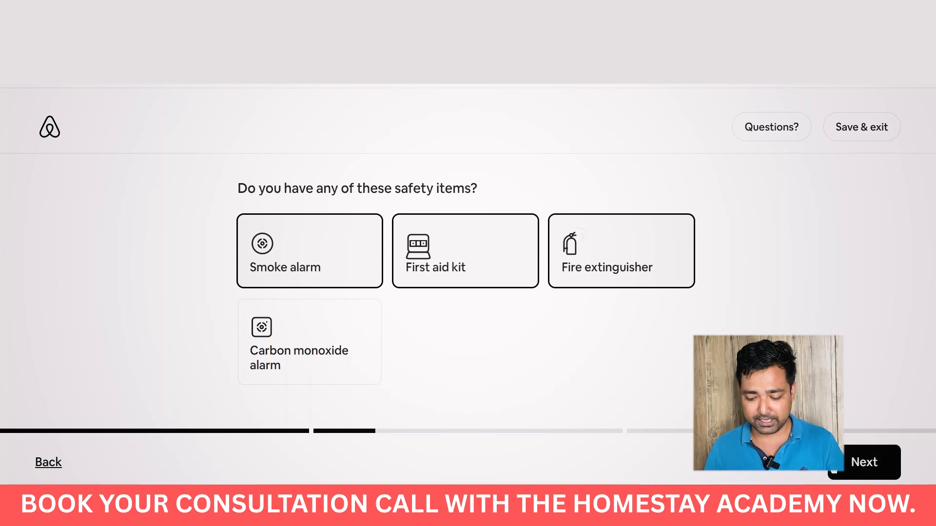
Continue from the amenities page to the photo upload step.
{"action": "left_click", "coordinate": [849, 453]}
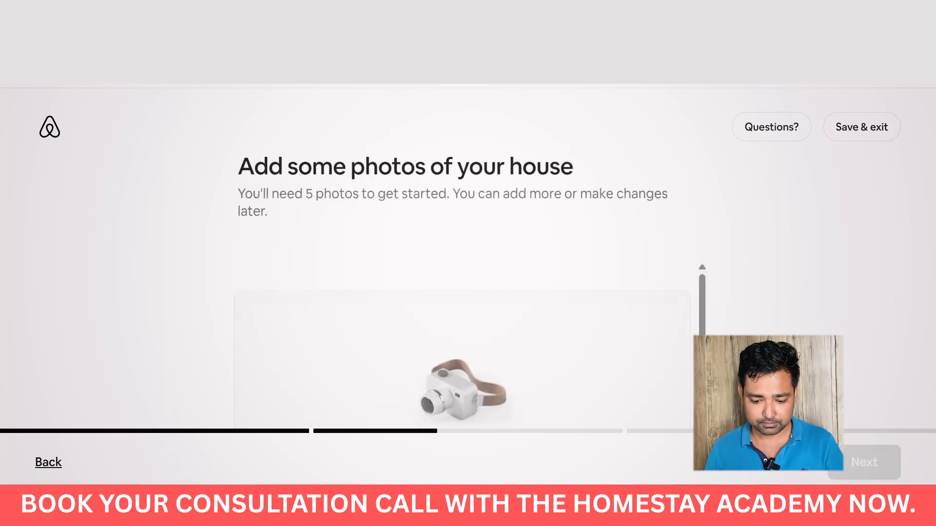
{"action": "scroll", "coordinate": [587, 315], "scroll_direction": "down", "scroll_amount": 3}
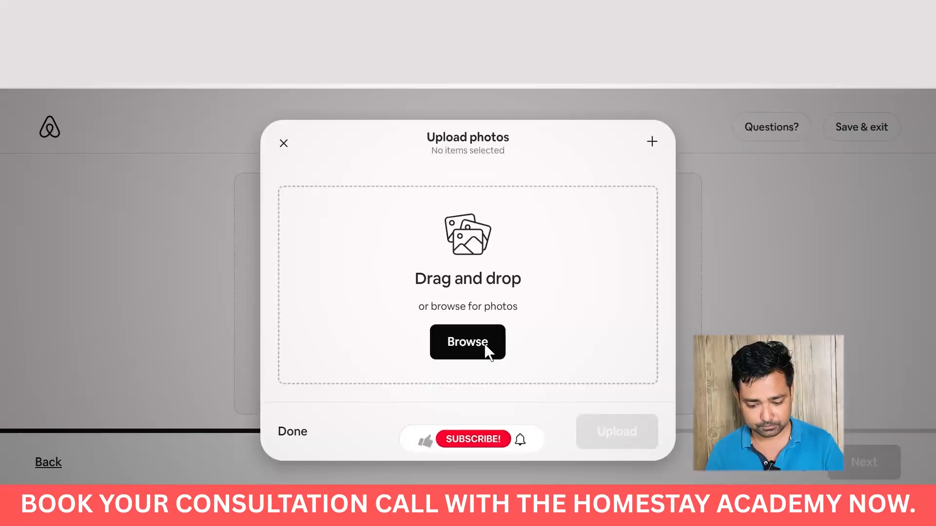
Select six DSC photos starting from DSC00761 and upload them to the listing.
{"action": "left_click", "coordinate": [467, 342]}
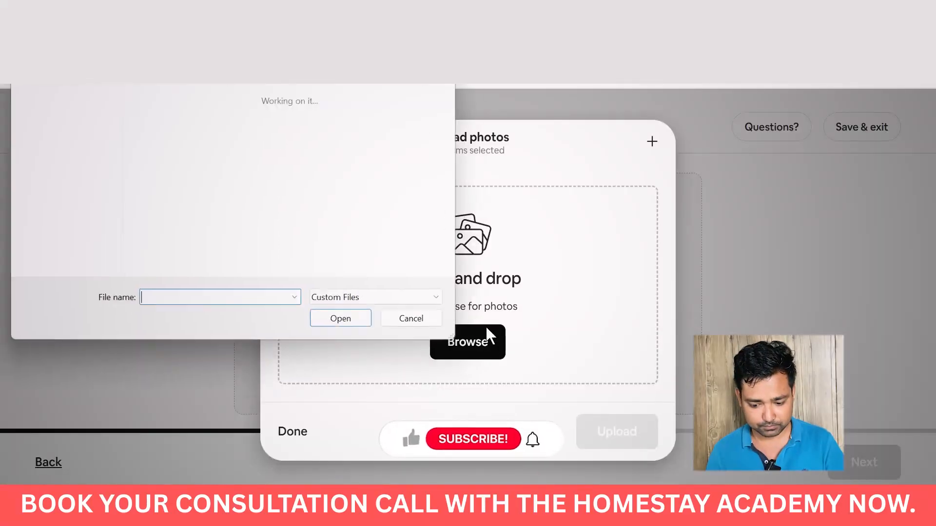
{"action": "scroll", "coordinate": [290, 191], "scroll_direction": "down", "scroll_amount": 5}
{"action": "scroll", "coordinate": [289, 191], "scroll_direction": "up", "scroll_amount": 3}
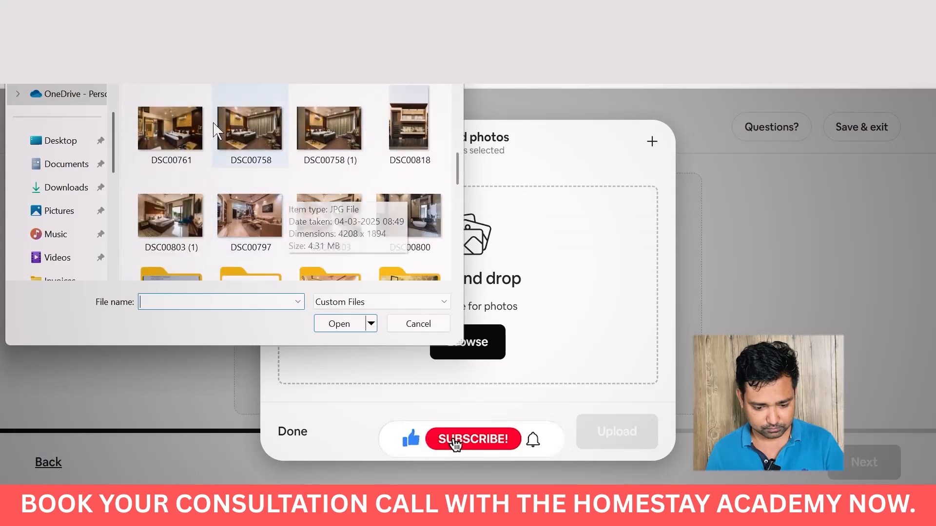
{"action": "left_click", "coordinate": [178, 139]}
{"action": "key", "text": "shift+Right"}
{"action": "key", "text": "shift+Right"}
{"action": "key", "text": "shift+Right"}
{"action": "key", "text": "shift+Right"}
{"action": "key", "text": "shift+Right"}
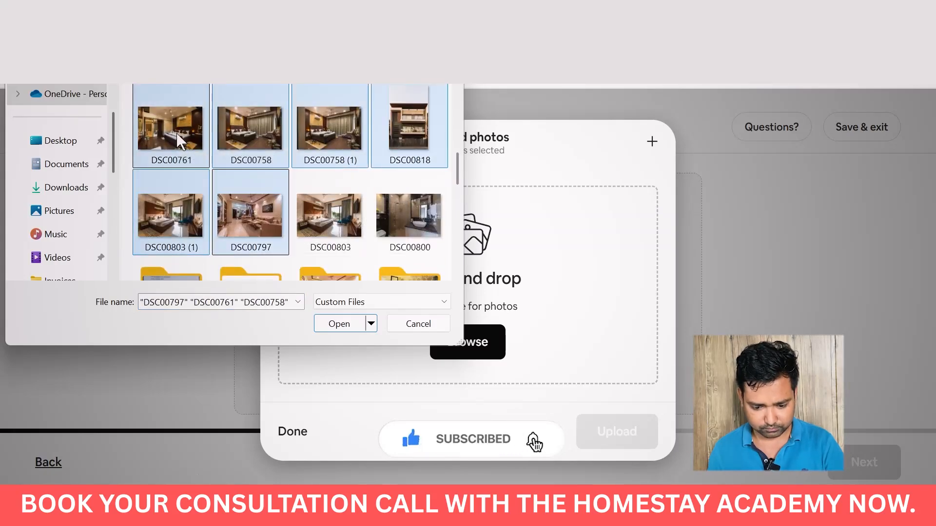
{"action": "left_click", "coordinate": [339, 326]}
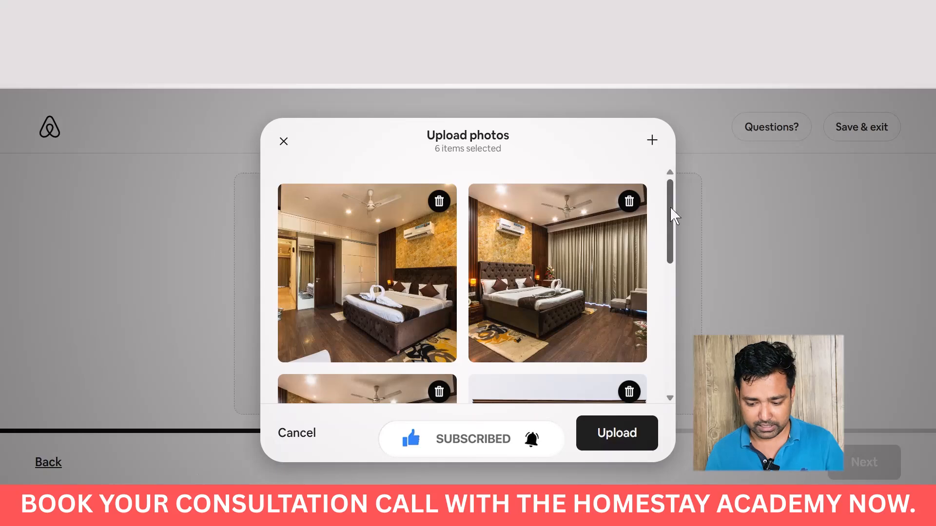
{"action": "left_click_drag", "start_coordinate": [670, 214], "coordinate": [669, 348]}
{"action": "left_click", "coordinate": [604, 445]}
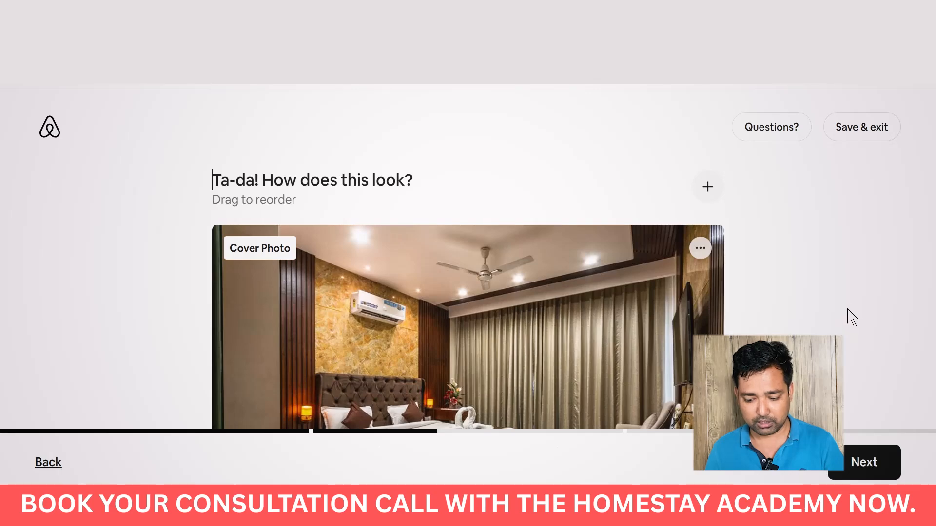
{"action": "scroll", "coordinate": [848, 317], "scroll_direction": "down", "scroll_amount": 10}
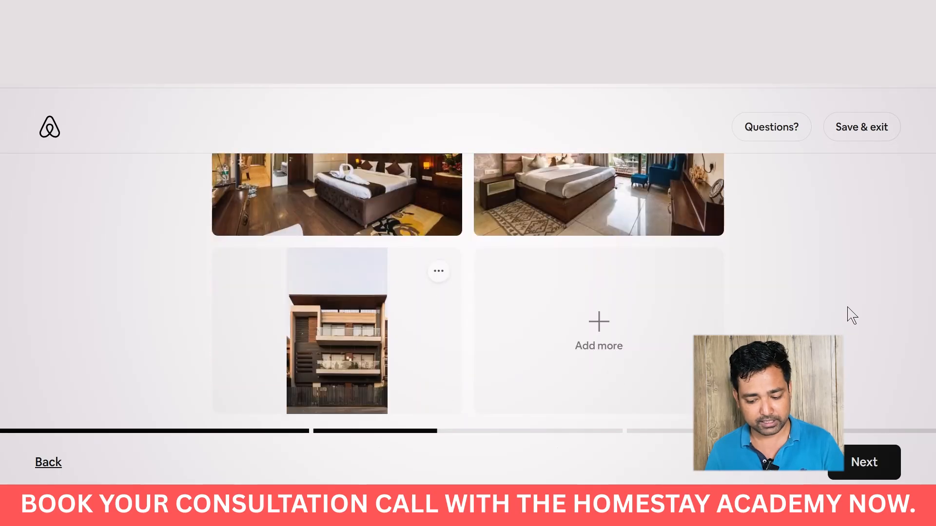
Move past the photos page to the title step and place the cursor in the empty title box.
{"action": "left_click", "coordinate": [863, 463]}
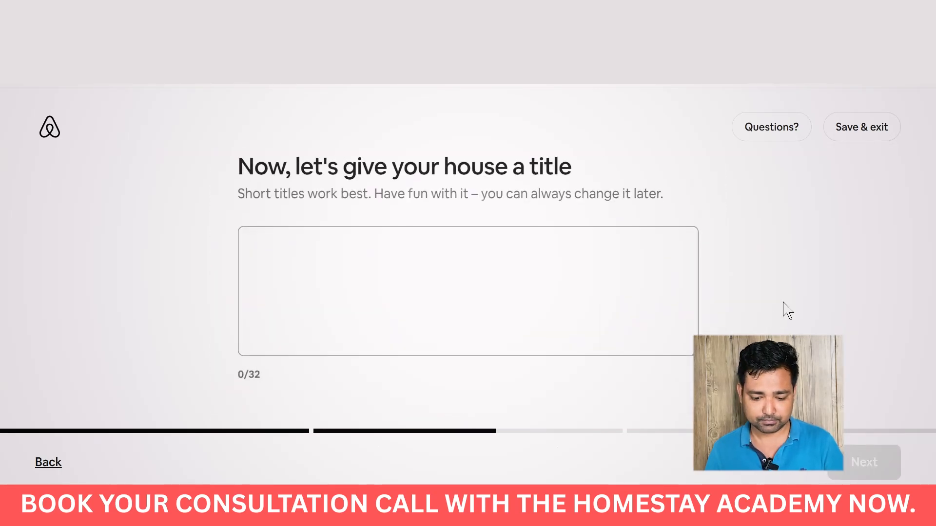
{"action": "left_click", "coordinate": [609, 316]}
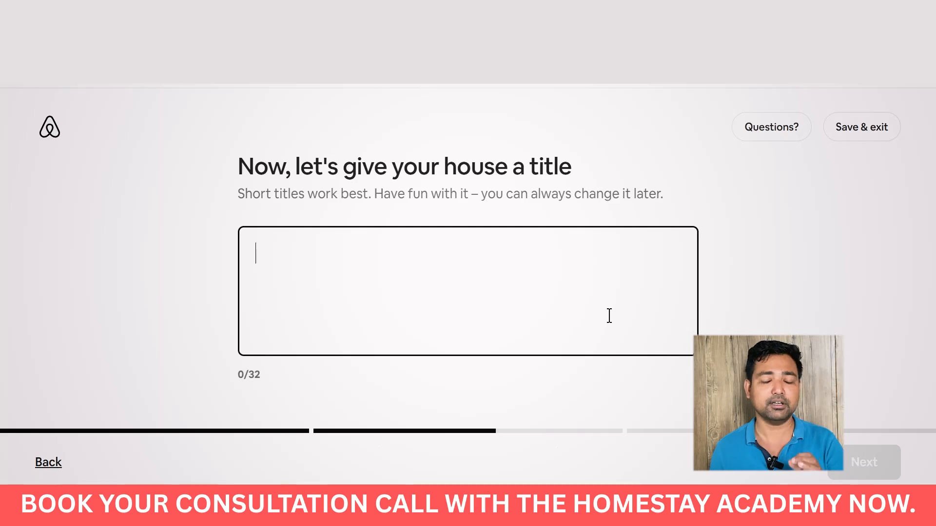
{"action": "left_click", "coordinate": [288, 369]}
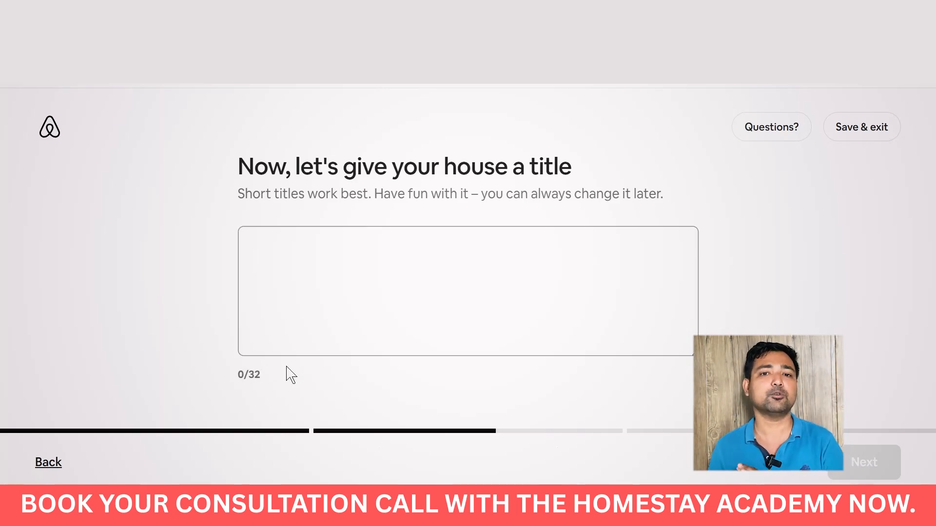
{"action": "left_click", "coordinate": [376, 285]}
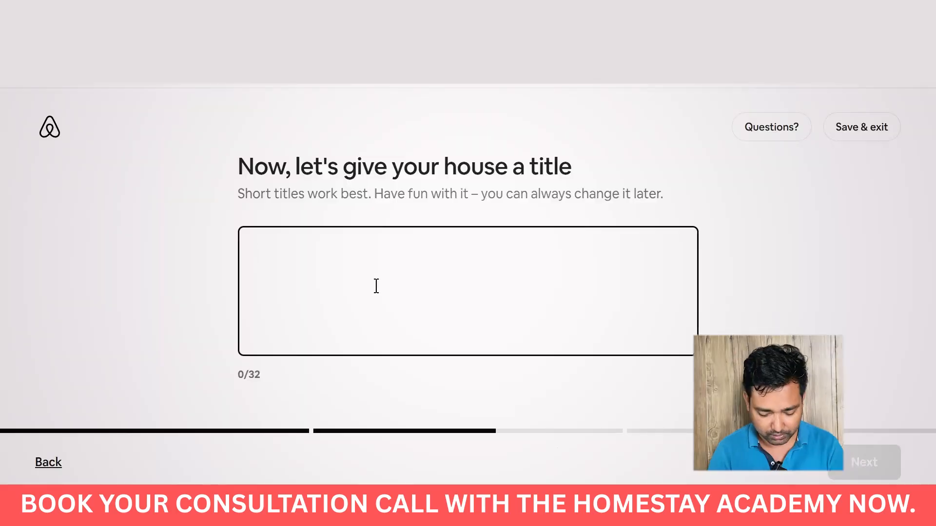
Title the listing '2BHk With MountainView I Kitchen', removing the space before View to stay within 32 characters.
{"action": "type", "text": "2B"}
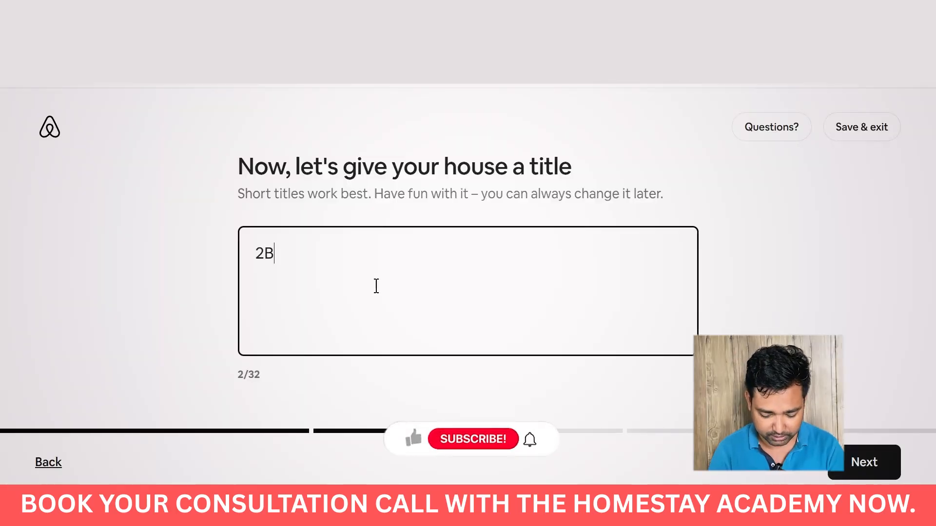
{"action": "type", "text": "Hk With"}
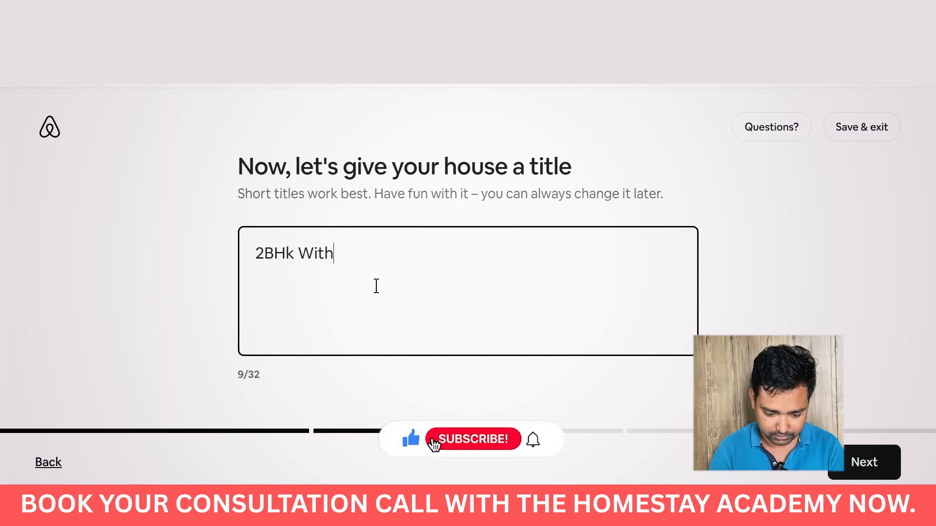
{"action": "type", "text": " Mountai"}
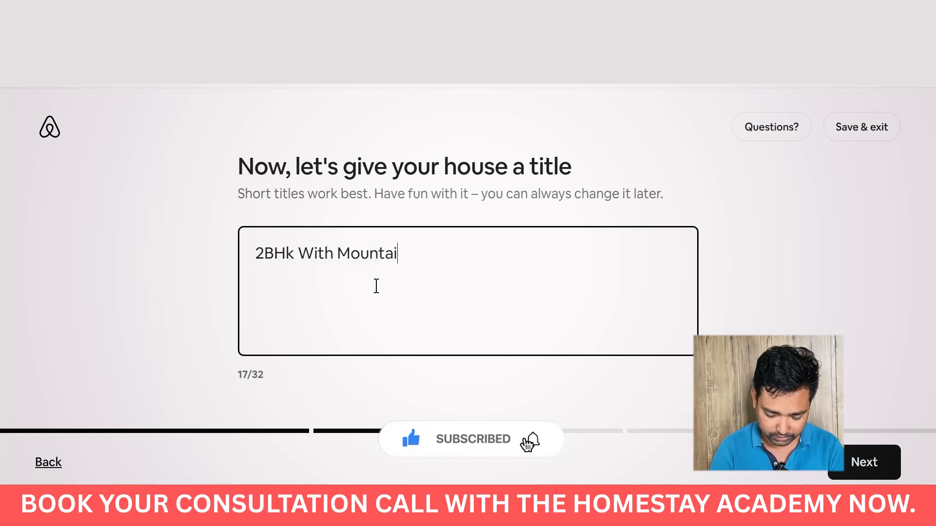
{"action": "type", "text": "n View Kitchen"}
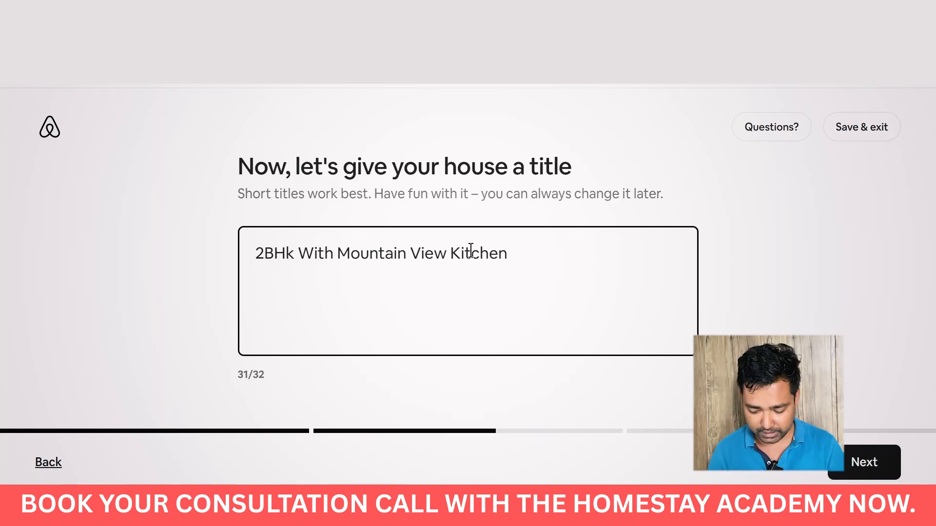
{"action": "type", "text": "|"}
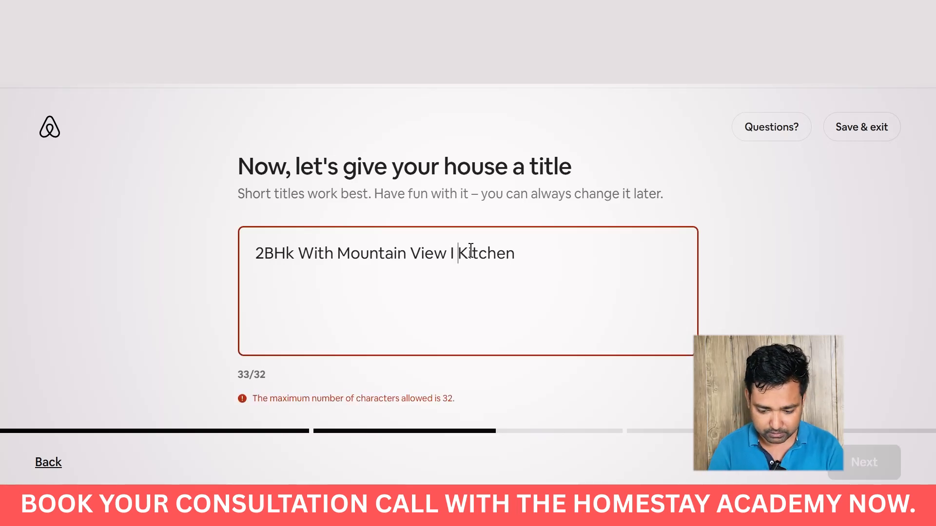
{"action": "left_click", "coordinate": [410, 253]}
{"action": "key", "text": "BackSpace"}
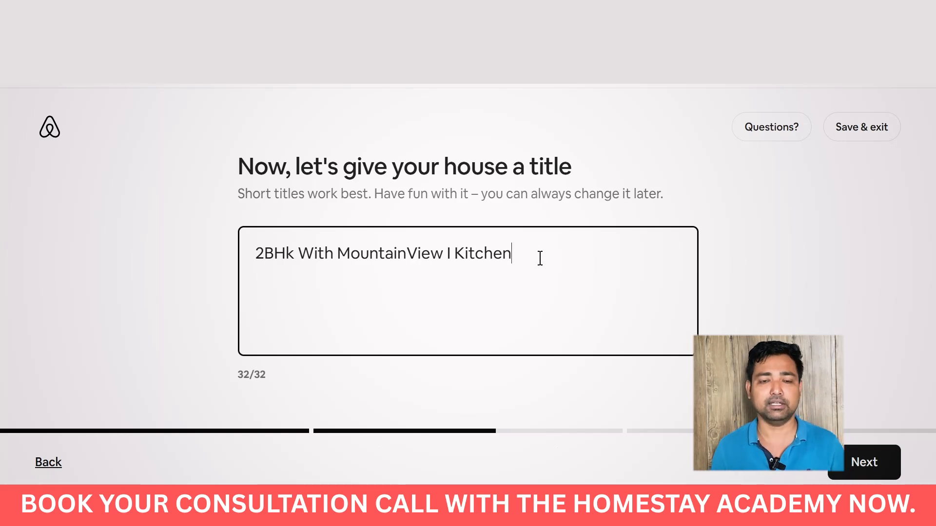
{"action": "left_click", "coordinate": [863, 461]}
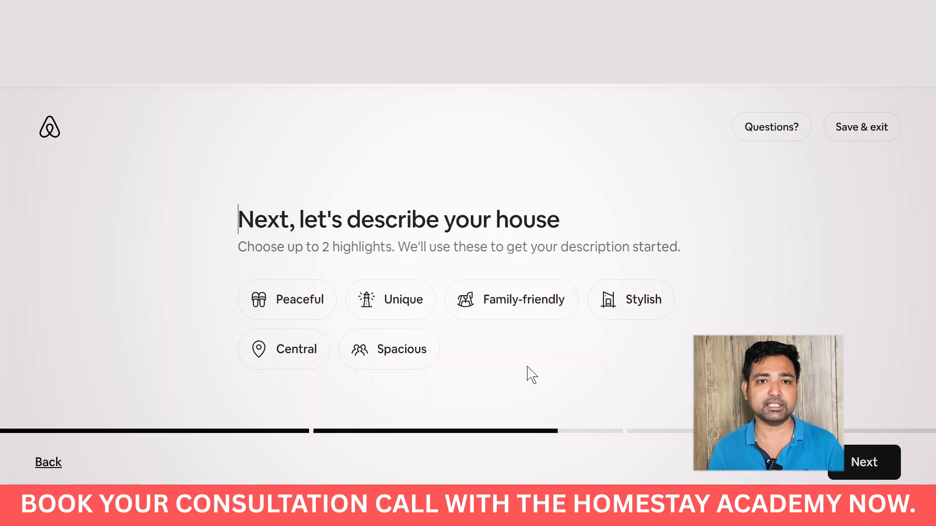
Choose Family-friendly and Unique as the two house highlights and continue.
{"action": "left_click", "coordinate": [514, 317]}
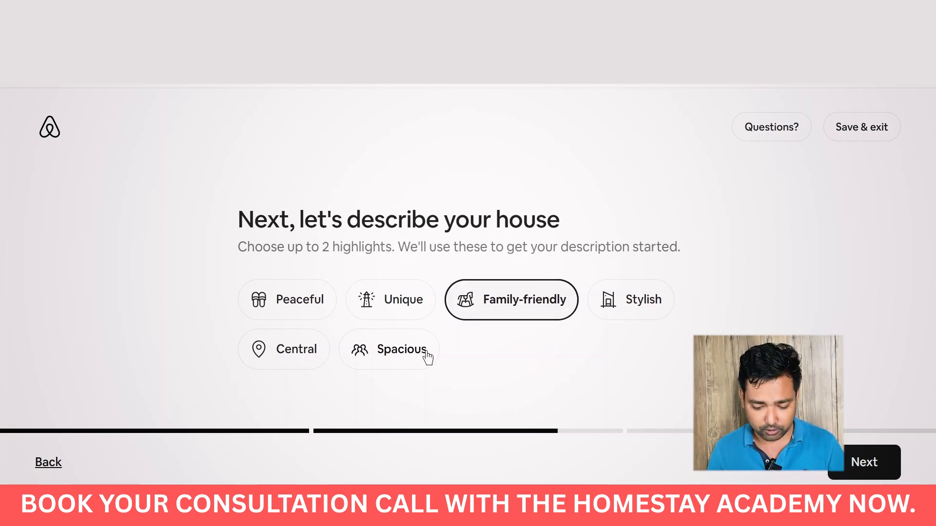
{"action": "left_click", "coordinate": [406, 312]}
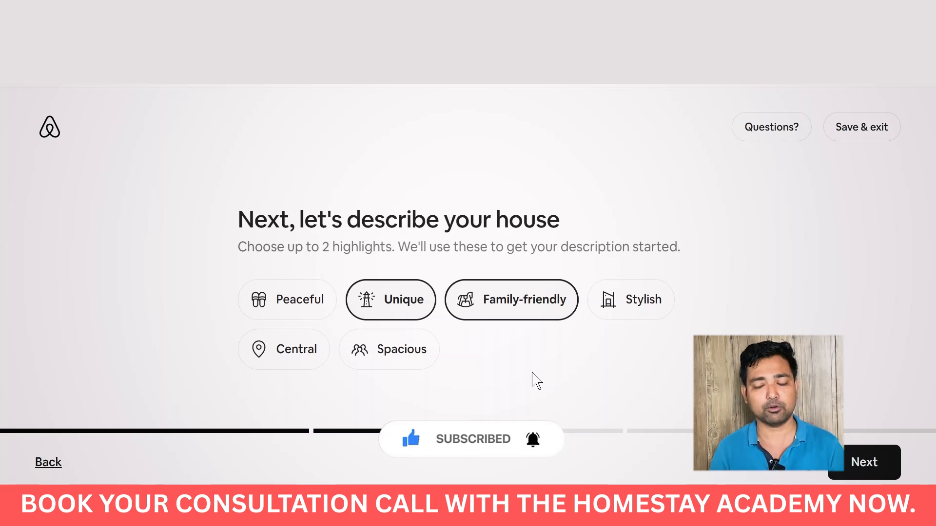
{"action": "left_click", "coordinate": [866, 462]}
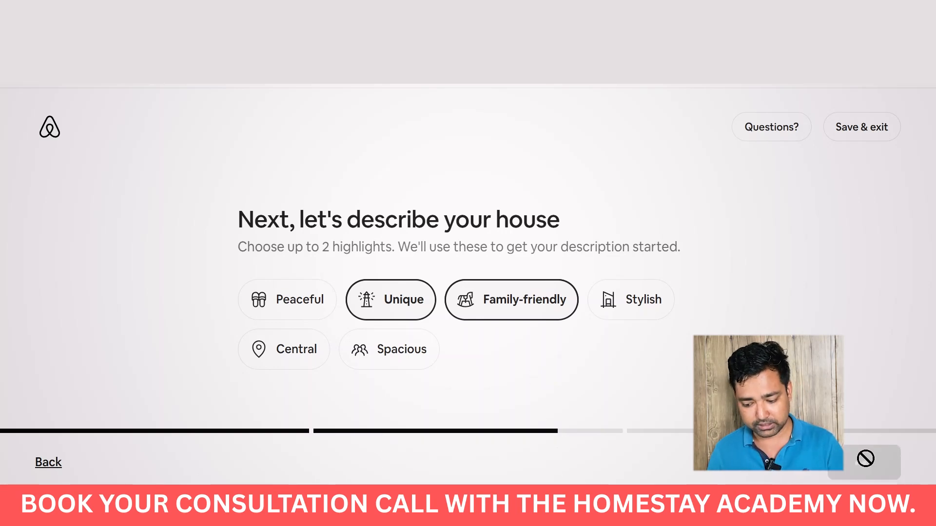
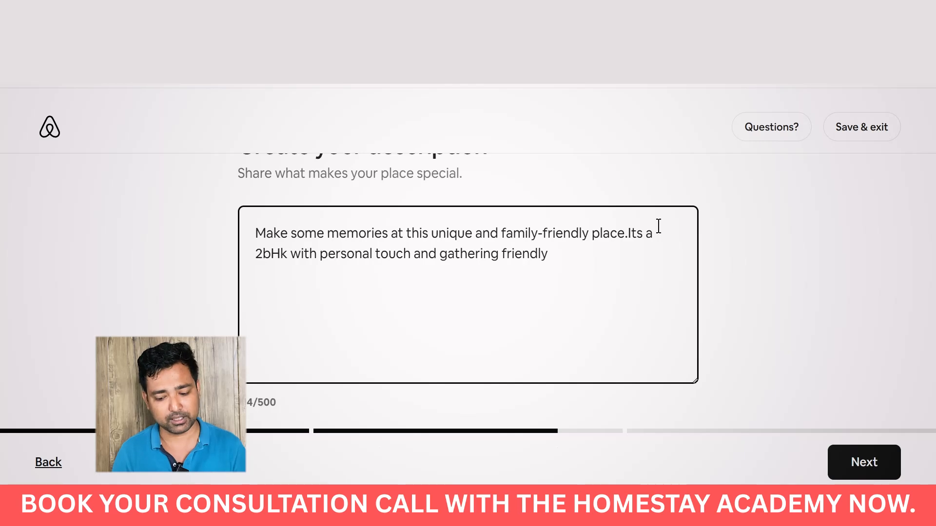
Save the written listing description and advance to the Step 3 'Finish up and publish' introduction.
{"action": "left_click", "coordinate": [885, 460]}
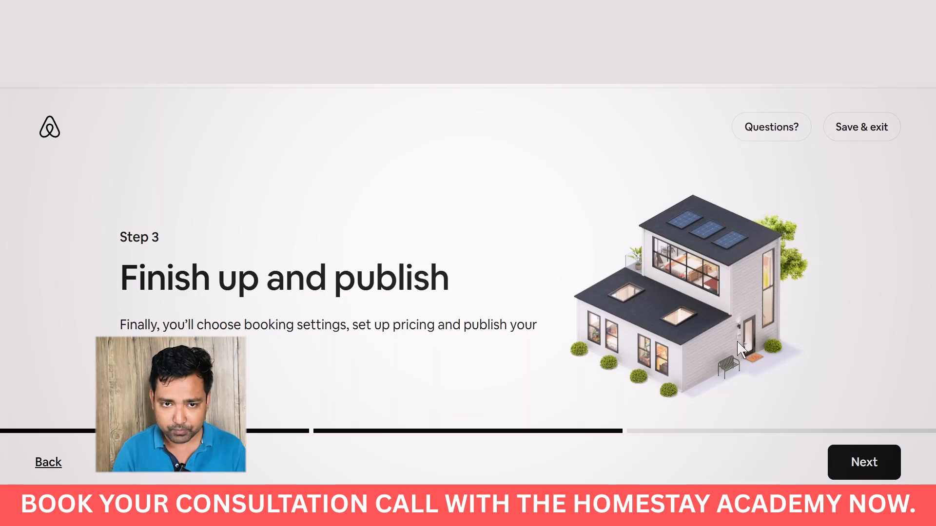
Choose Instant Book as the booking setting so guests can book automatically.
{"action": "left_click", "coordinate": [868, 468]}
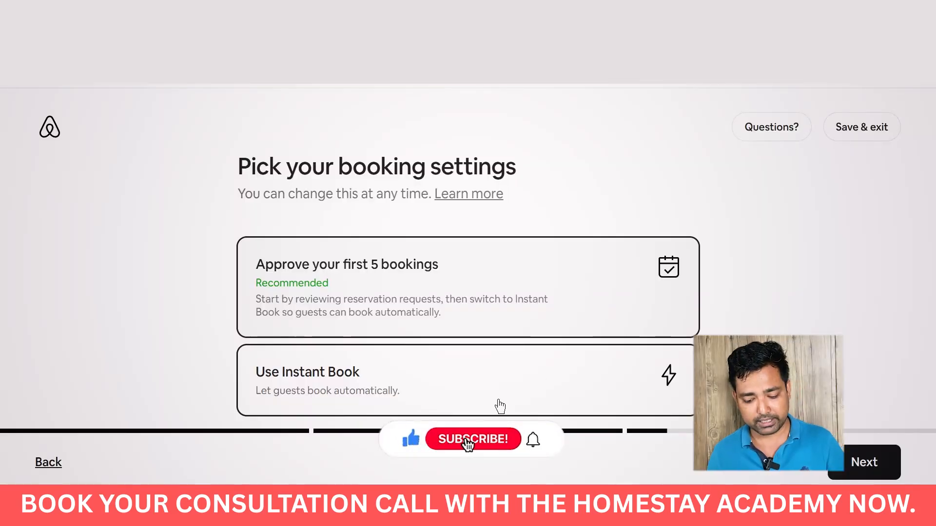
{"action": "left_click", "coordinate": [502, 401]}
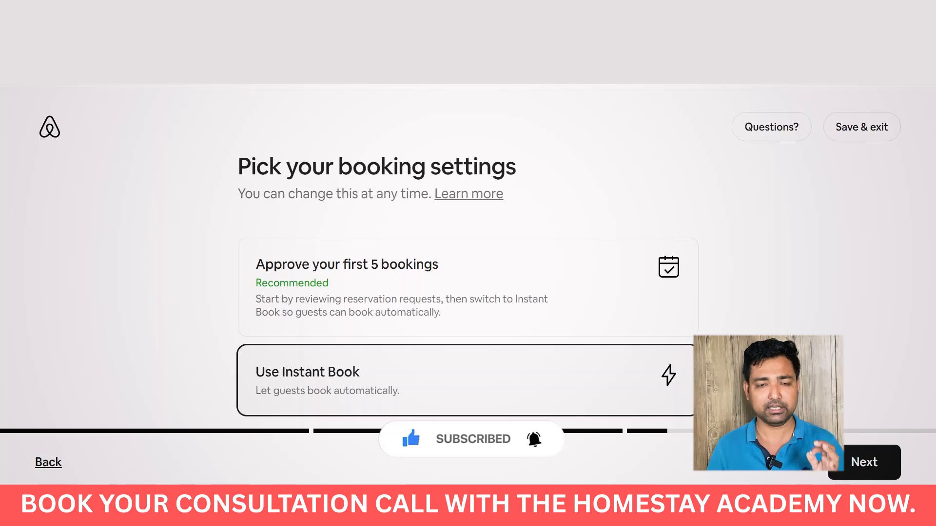
{"action": "left_click", "coordinate": [848, 462]}
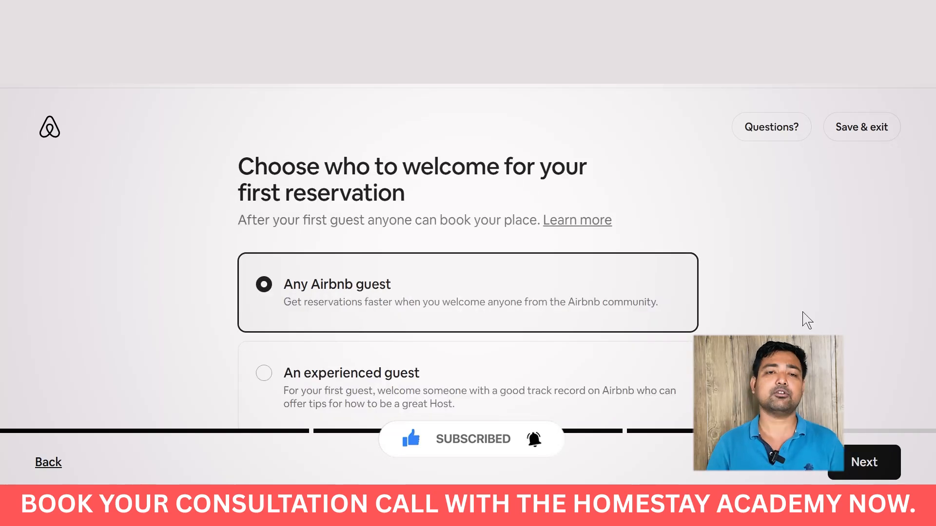